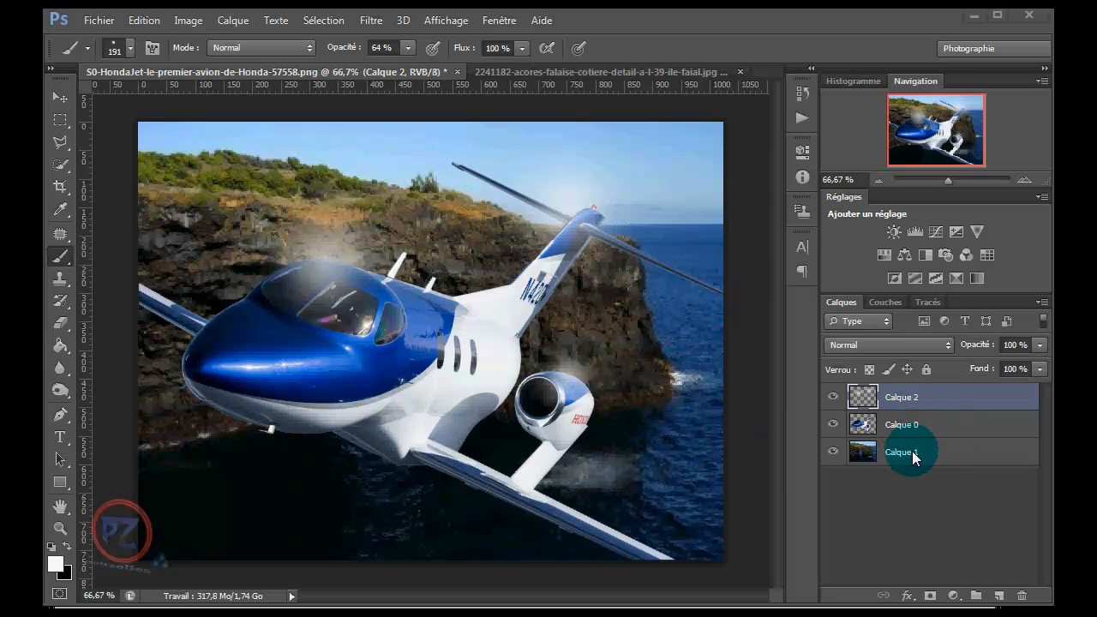
Step: Add a new empty layer directly above the cliff background layer Calque 1
left_click(854, 454)
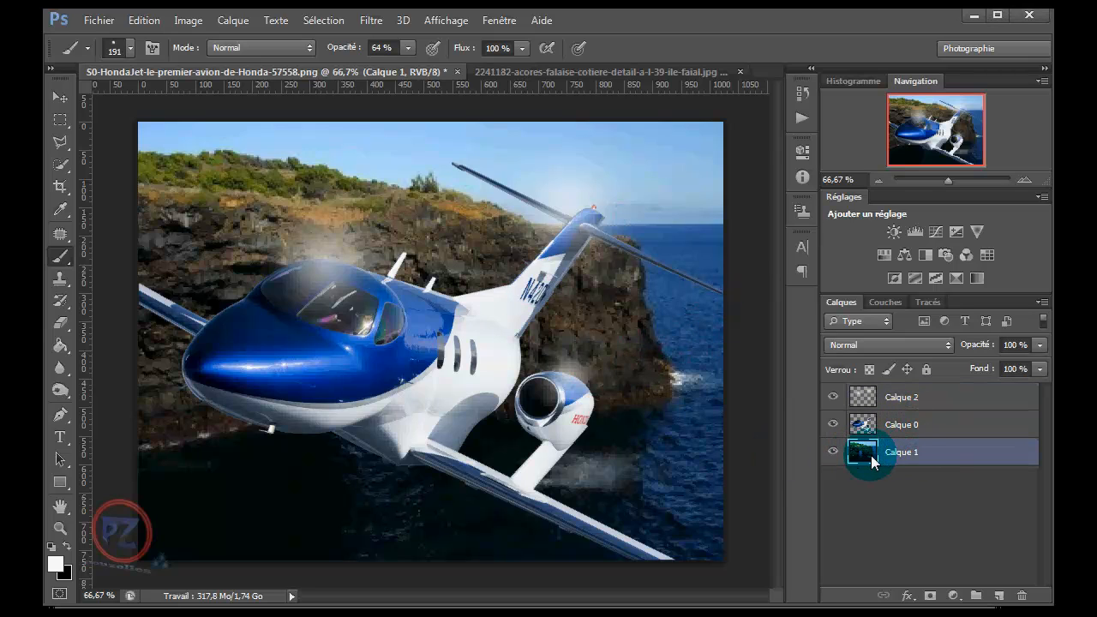
left_click(1000, 595)
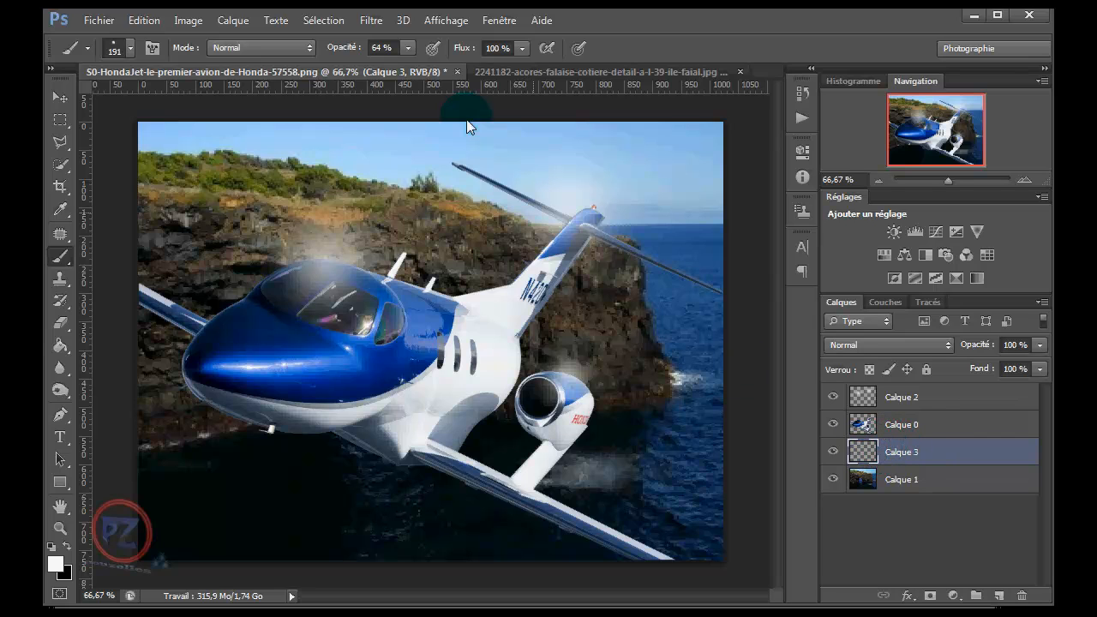
Step: Try to apply the Halo rendering filter to the new empty layer
left_click(372, 23)
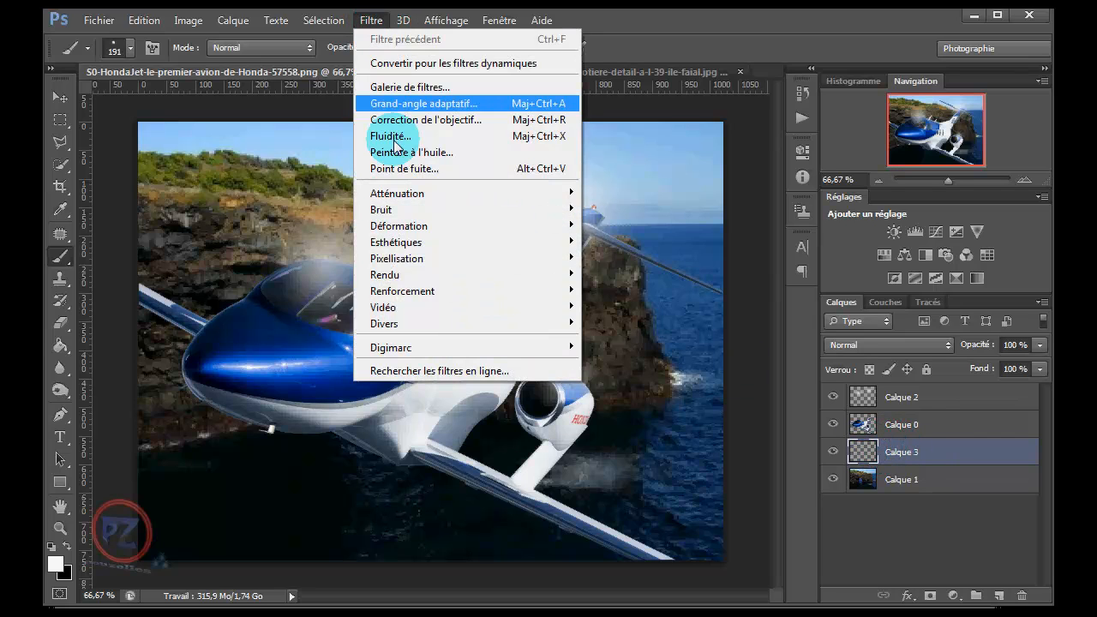
mouse_move(403, 274)
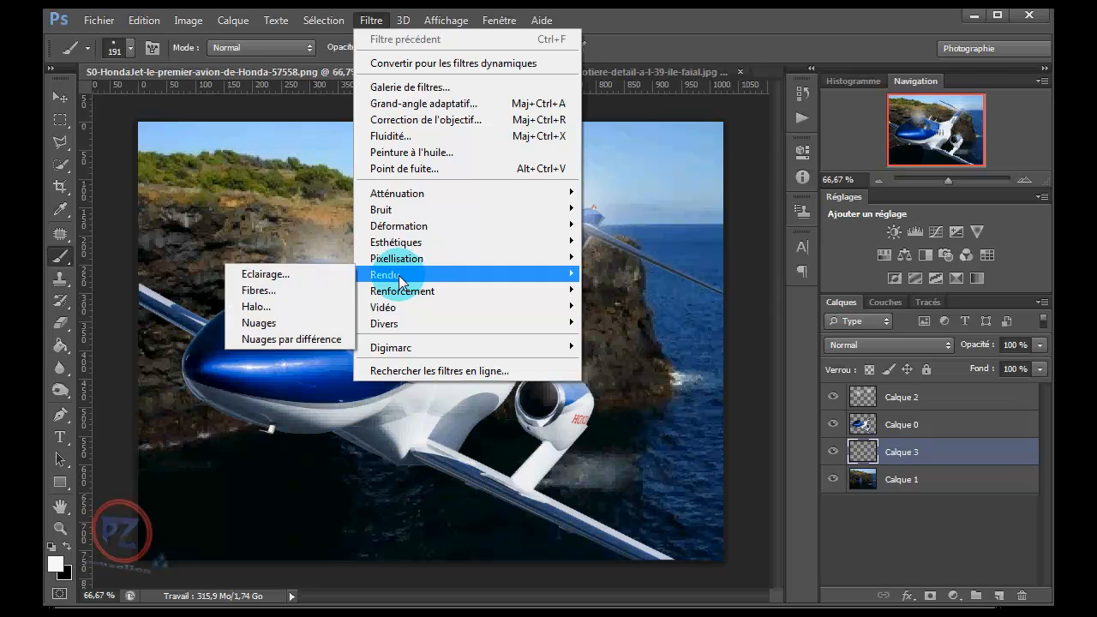
left_click(261, 306)
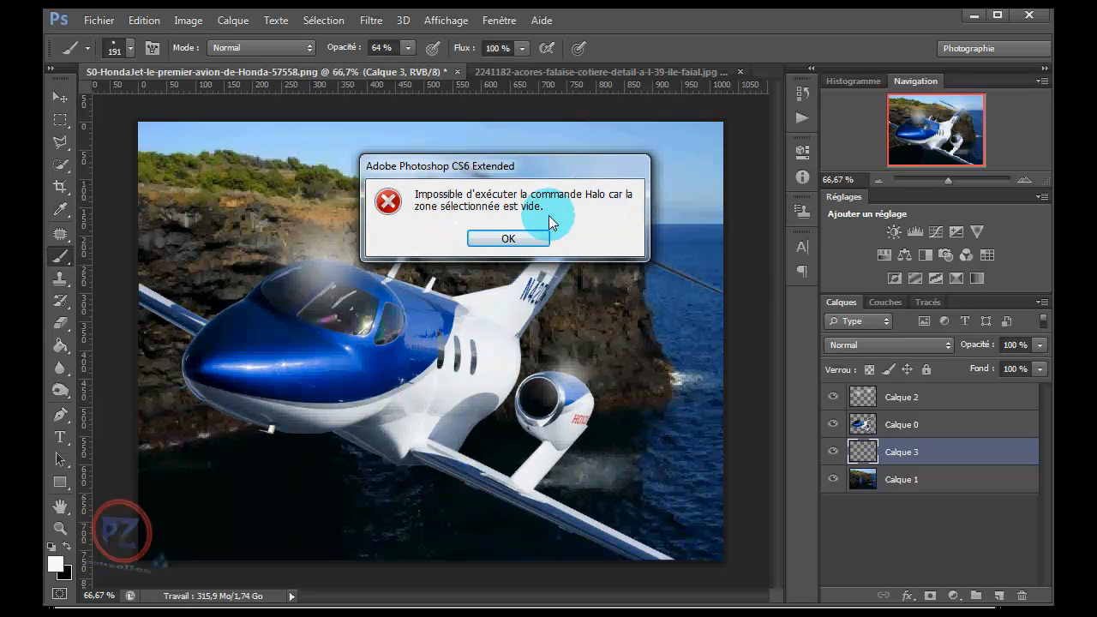
left_click(520, 240)
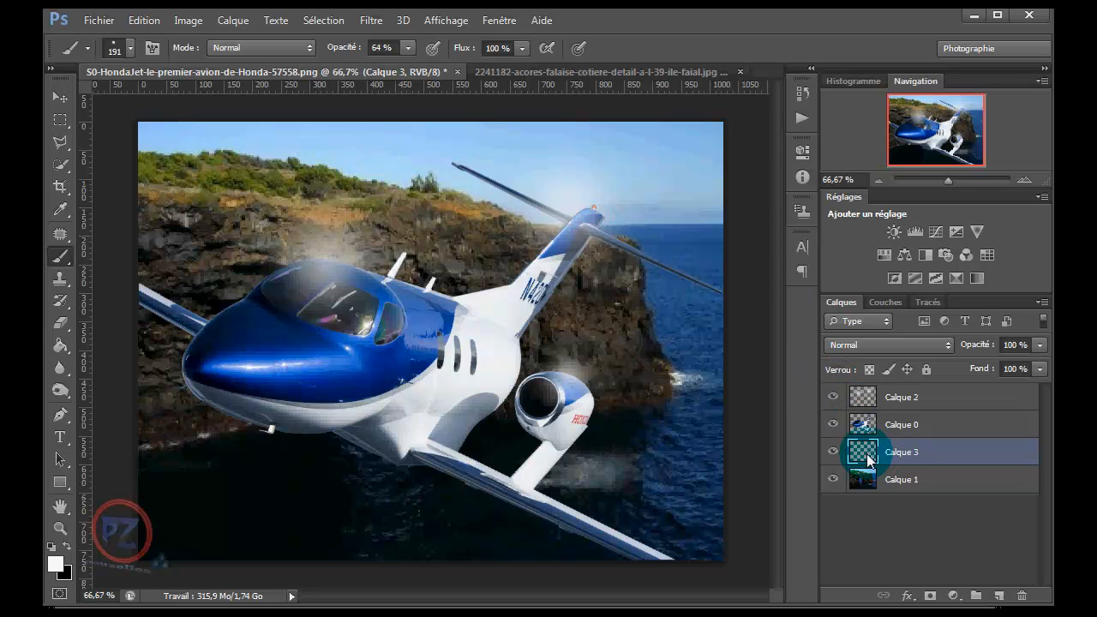
left_click(866, 480)
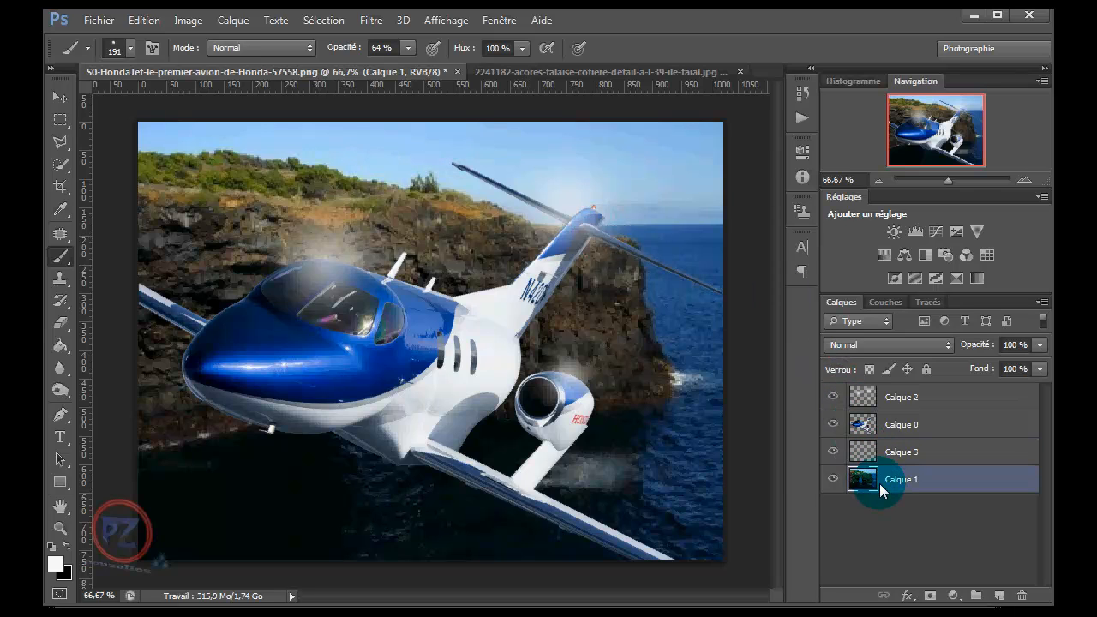
left_click(372, 24)
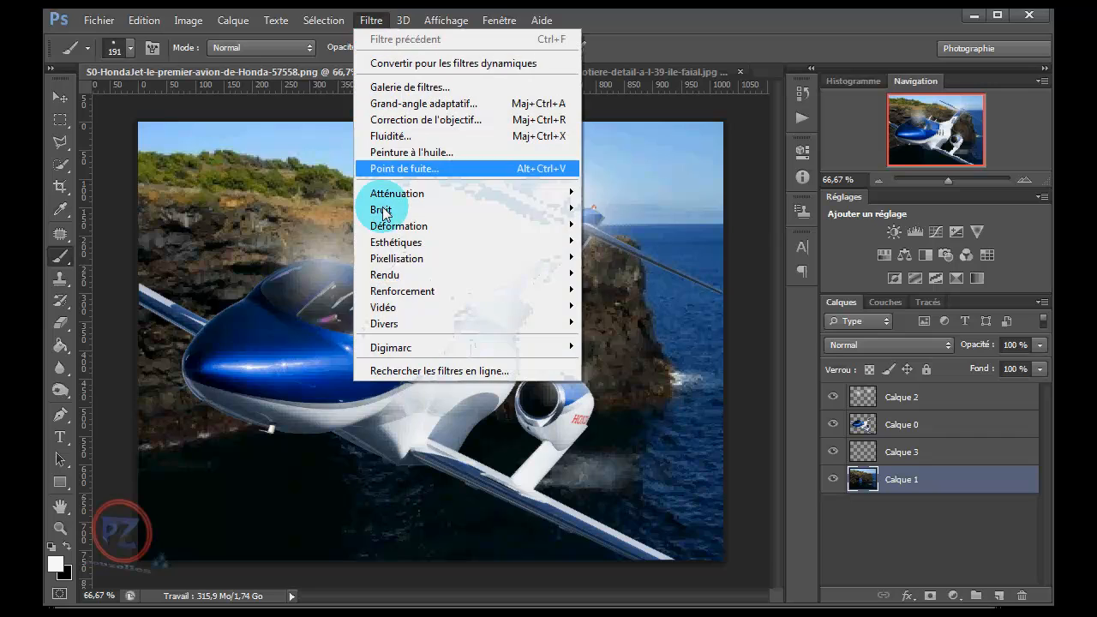
mouse_move(353, 281)
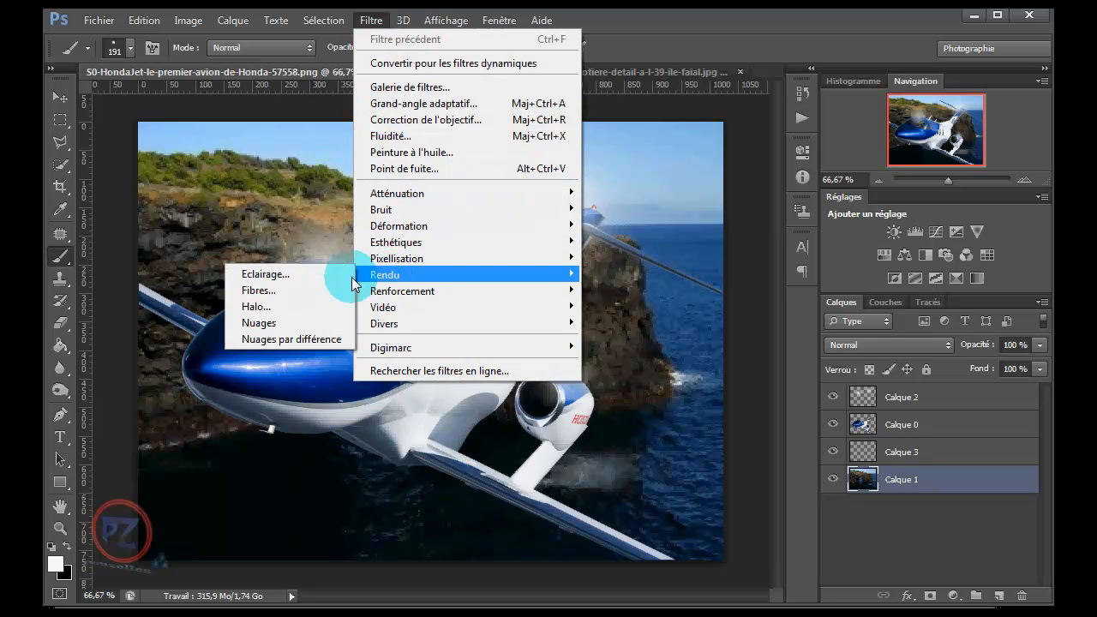
left_click(269, 305)
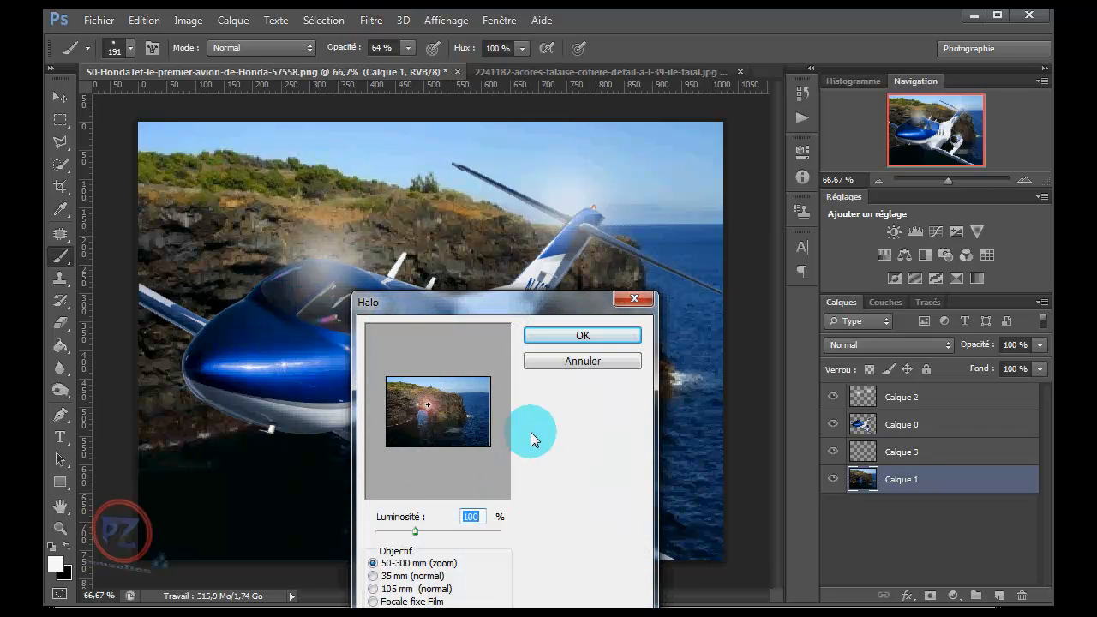
left_click(434, 401)
left_click_drag(439, 399, 454, 392)
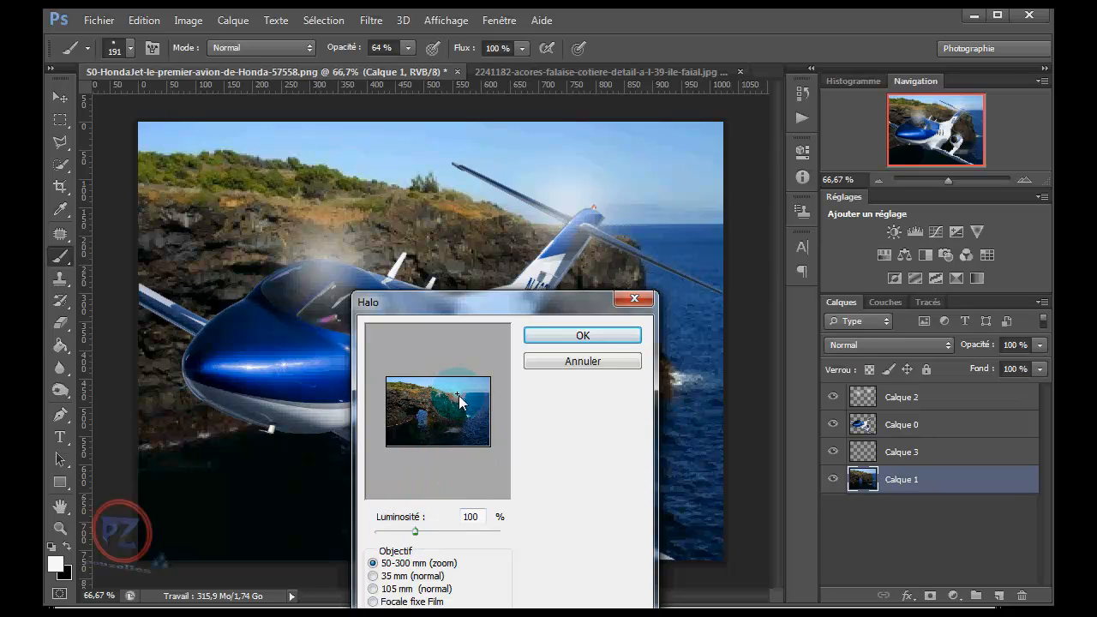
left_click(604, 360)
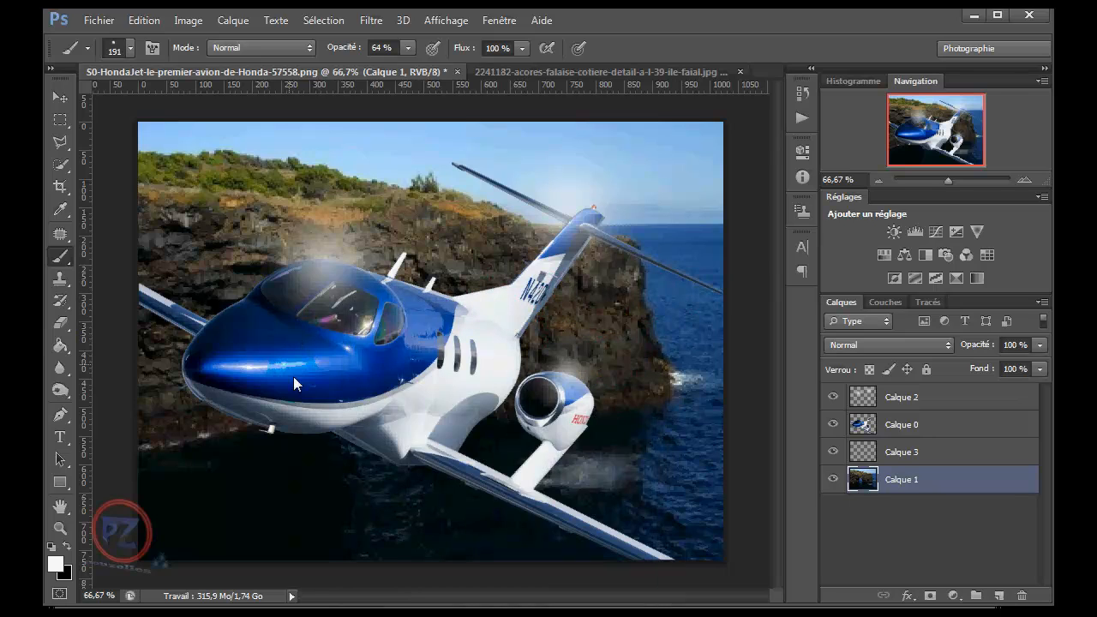
Step: Fill the empty layer Calque 3 with black and set its blending mode to Superposition
left_click(911, 461)
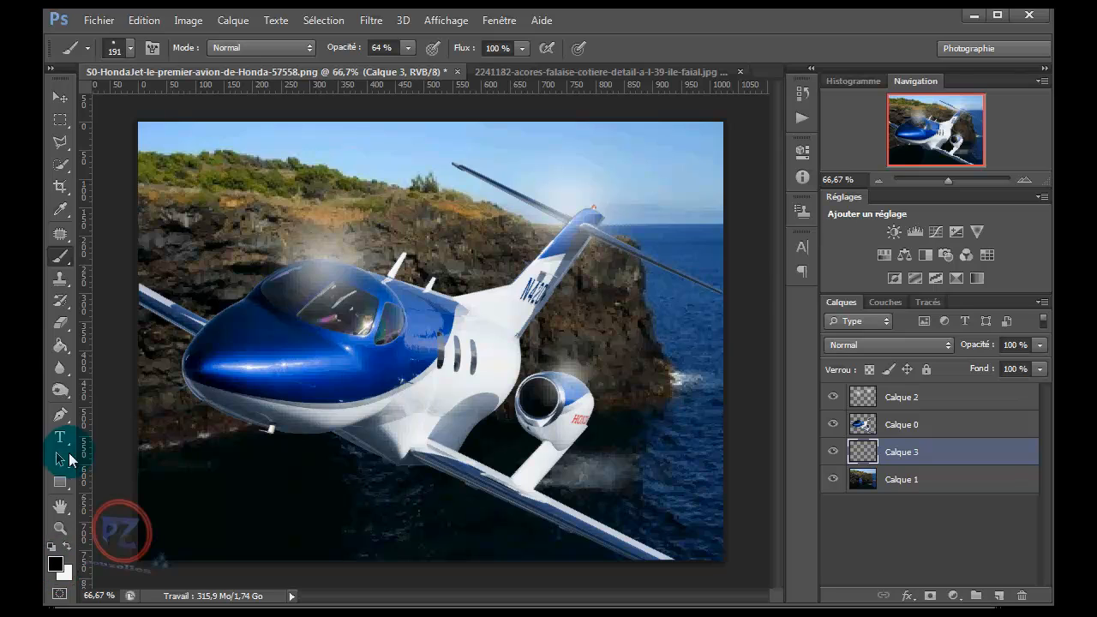
left_click(62, 347)
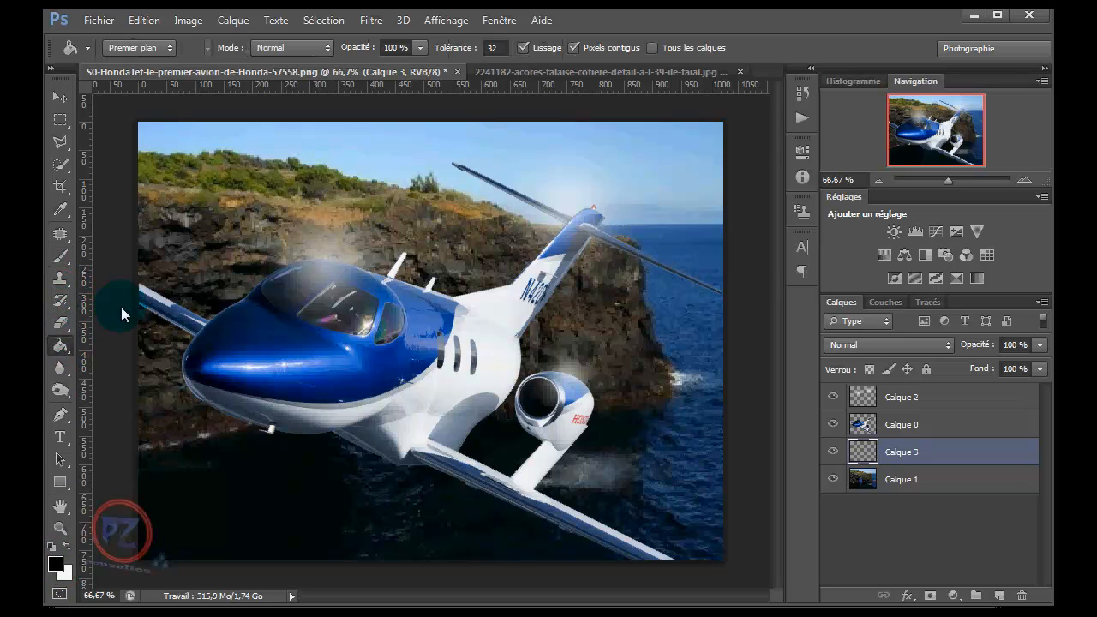
left_click(221, 252)
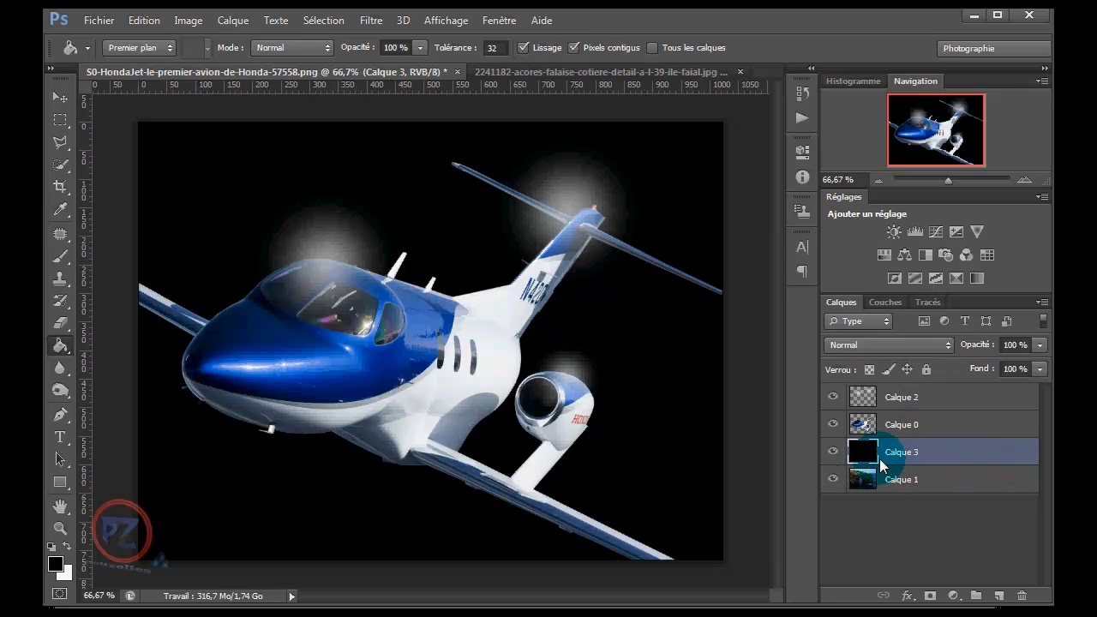
left_click(902, 346)
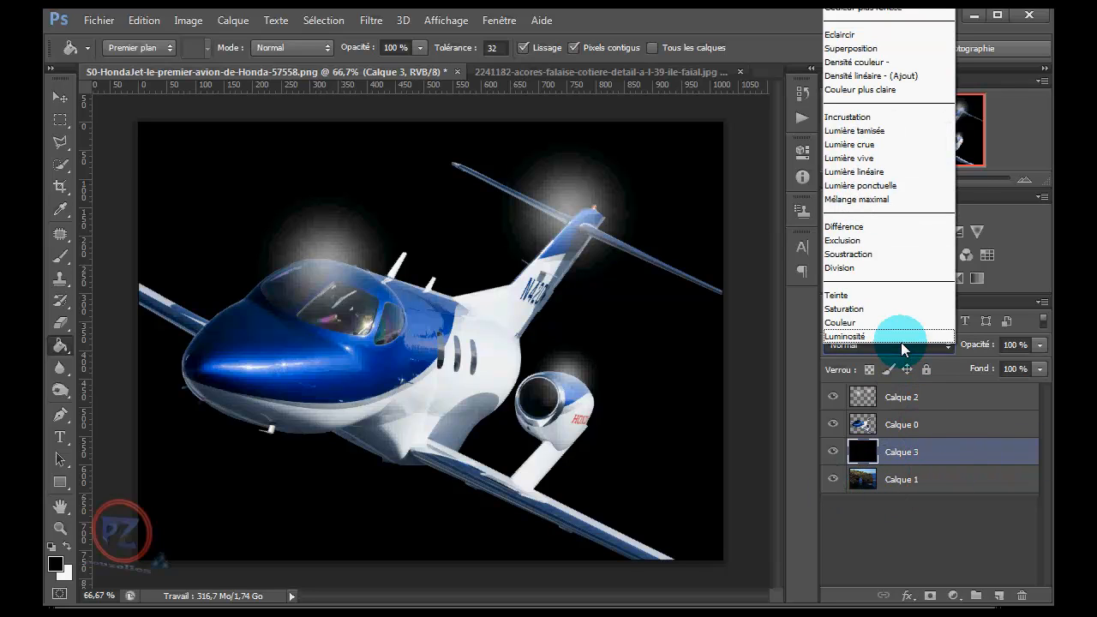
left_click(870, 48)
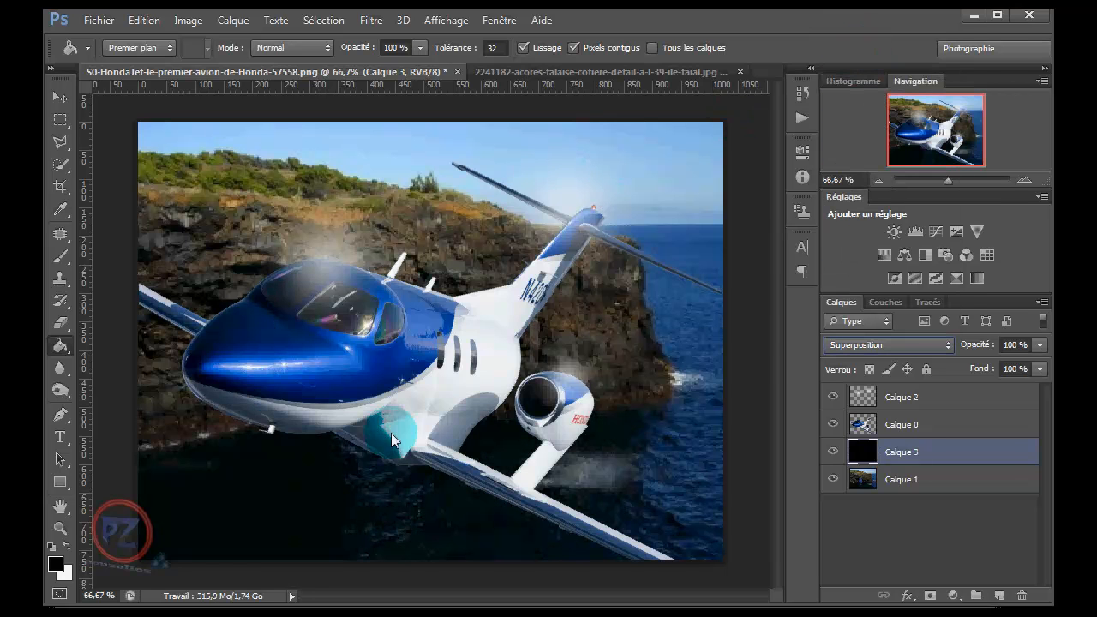
Step: Hide and show the black layer Calque 3 to compare the image with and without it
left_click(60, 96)
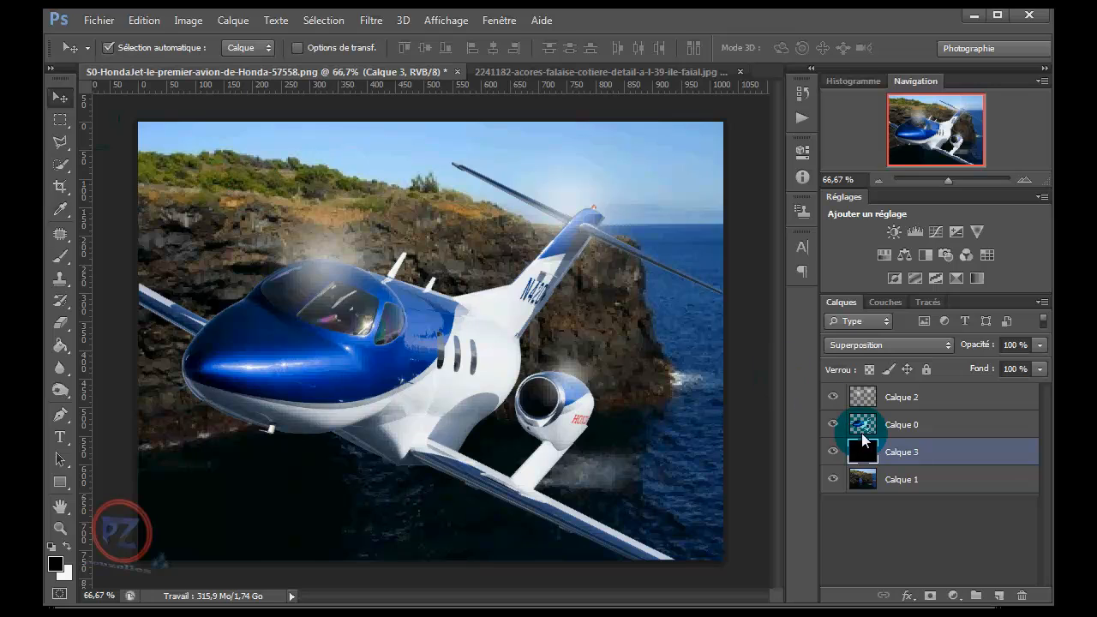
left_click(833, 452)
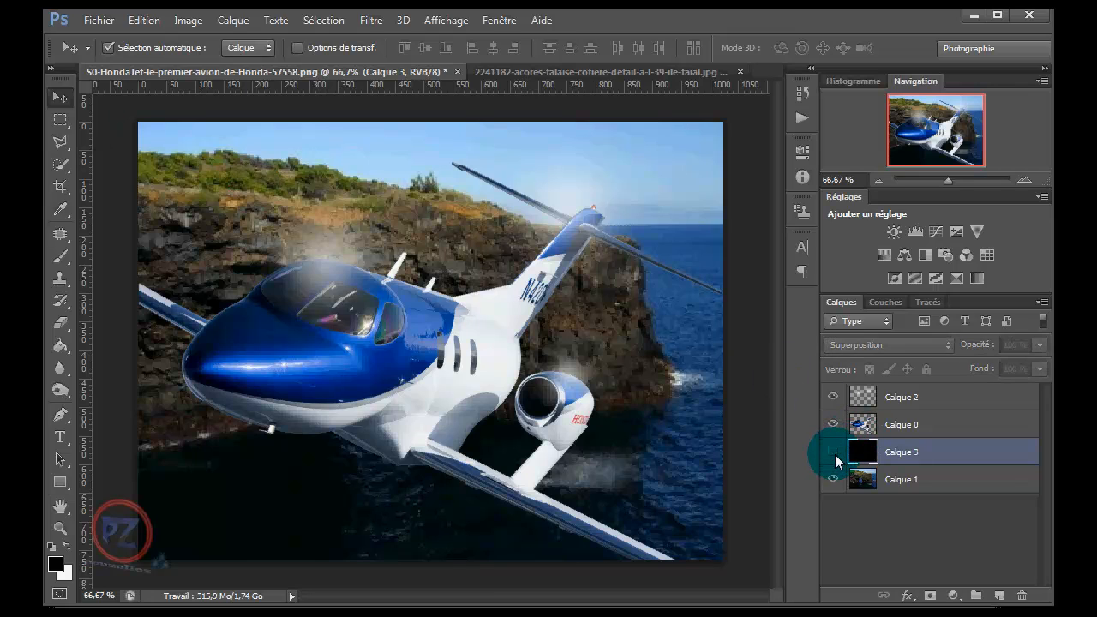
left_click(833, 452)
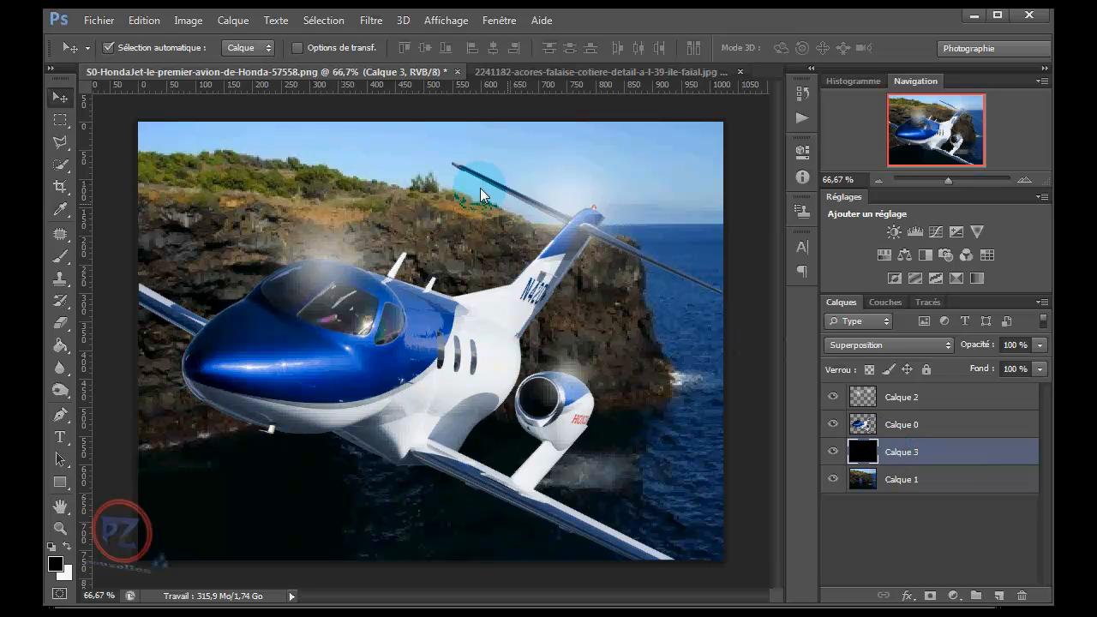
Step: Convert the black layer Calque 3 for smart filters
left_click(371, 20)
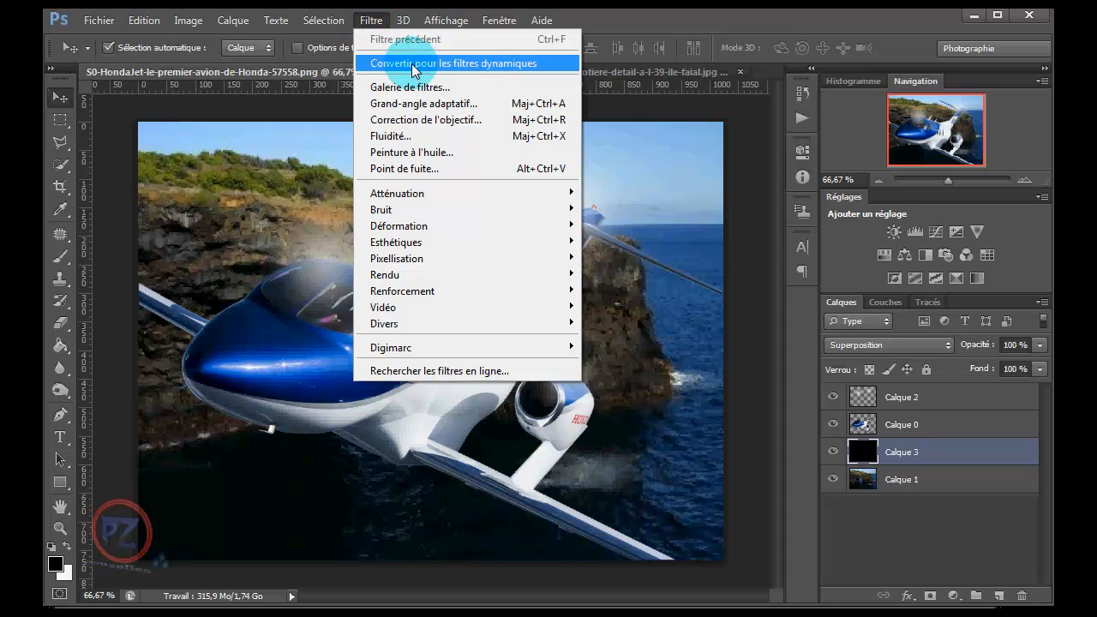
left_click(472, 67)
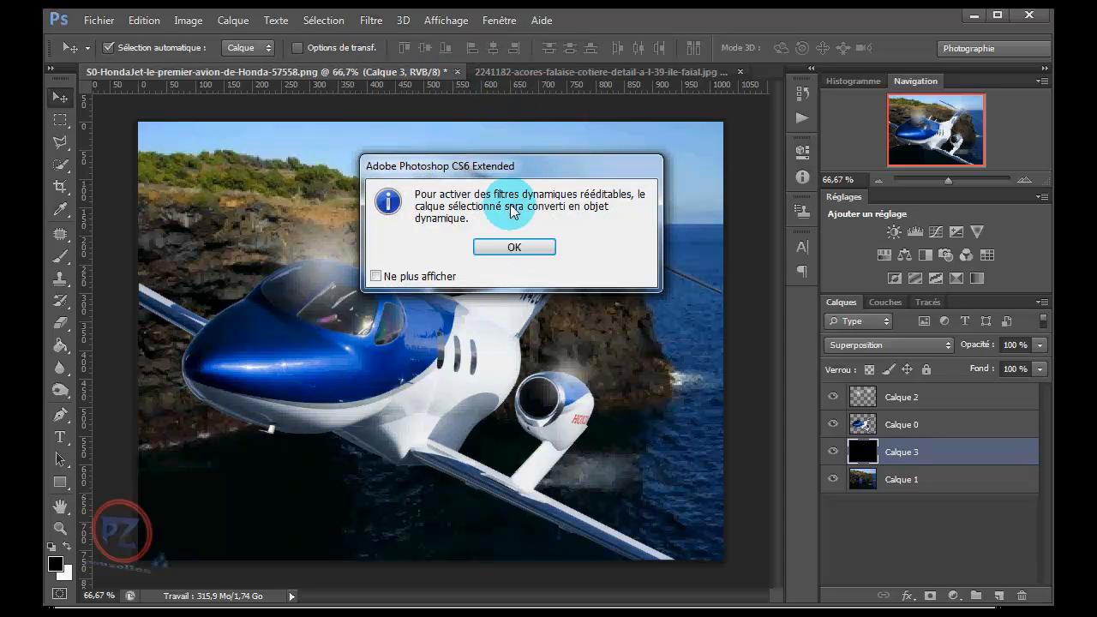
left_click(507, 246)
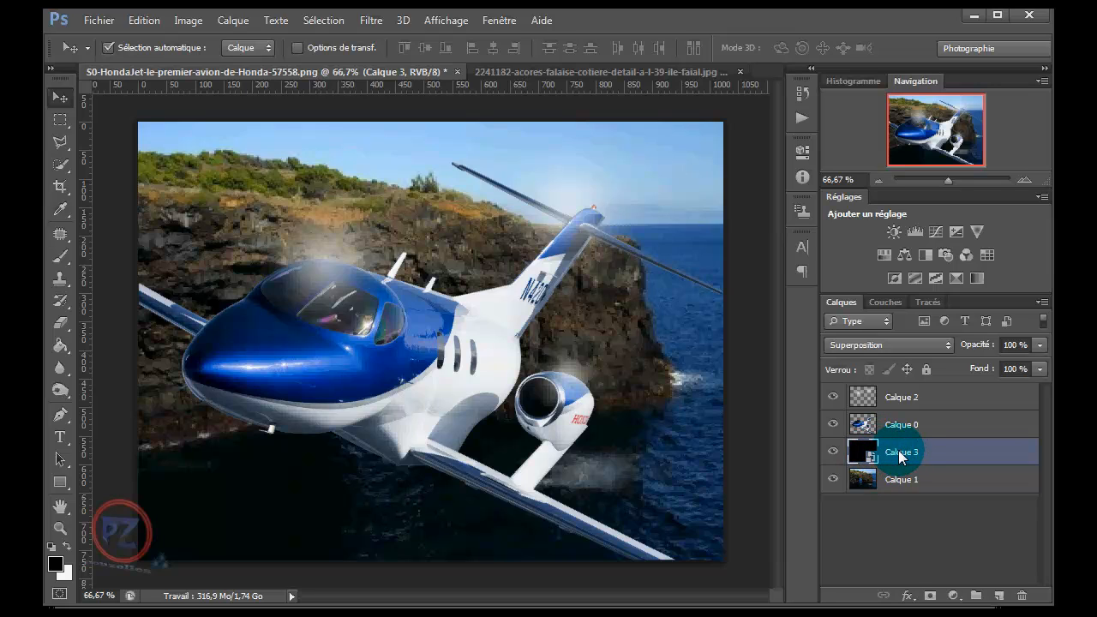
Step: Apply a Halo smart filter to Calque 3 with the 105 mm (normal) lens, 125 % brightness and the flare centred between cockpit and tail
left_click(371, 21)
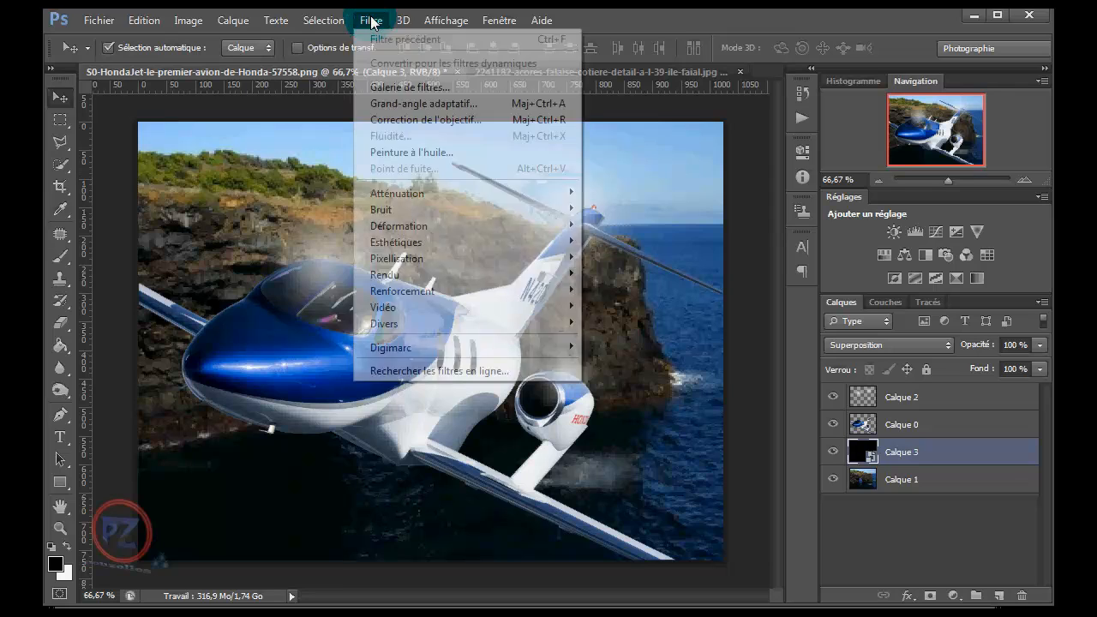
mouse_move(388, 275)
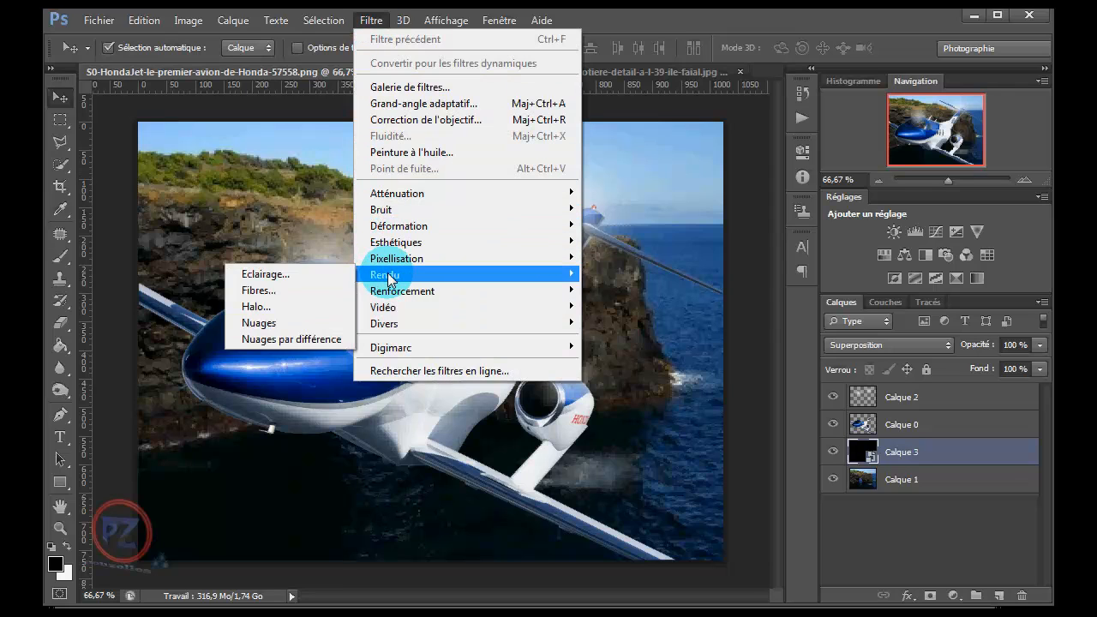
left_click(256, 306)
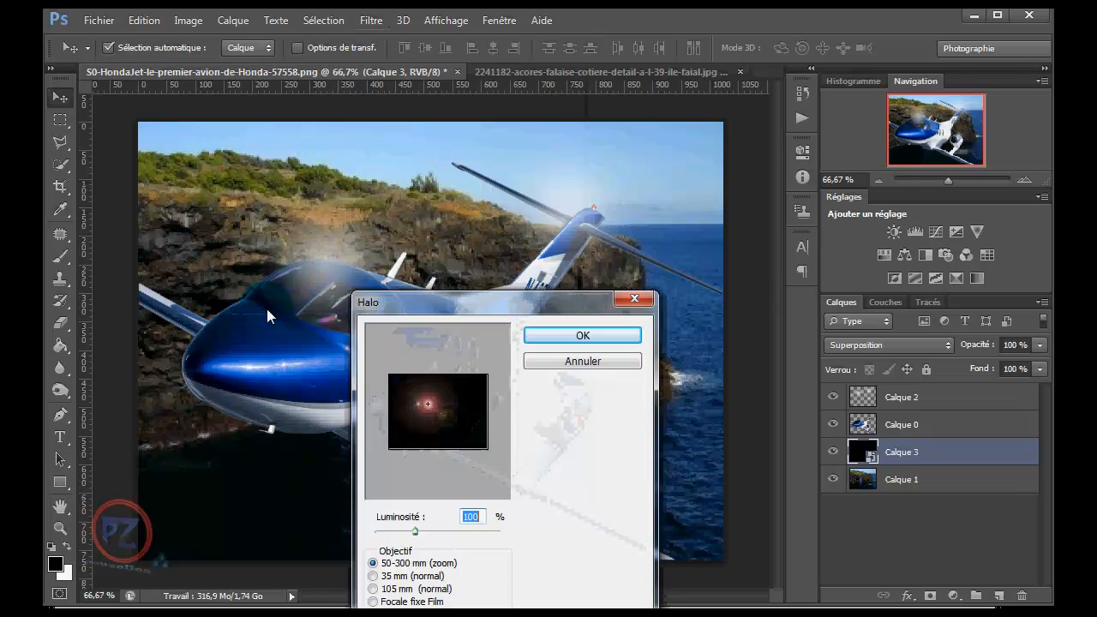
left_click_drag(470, 305, 843, 79)
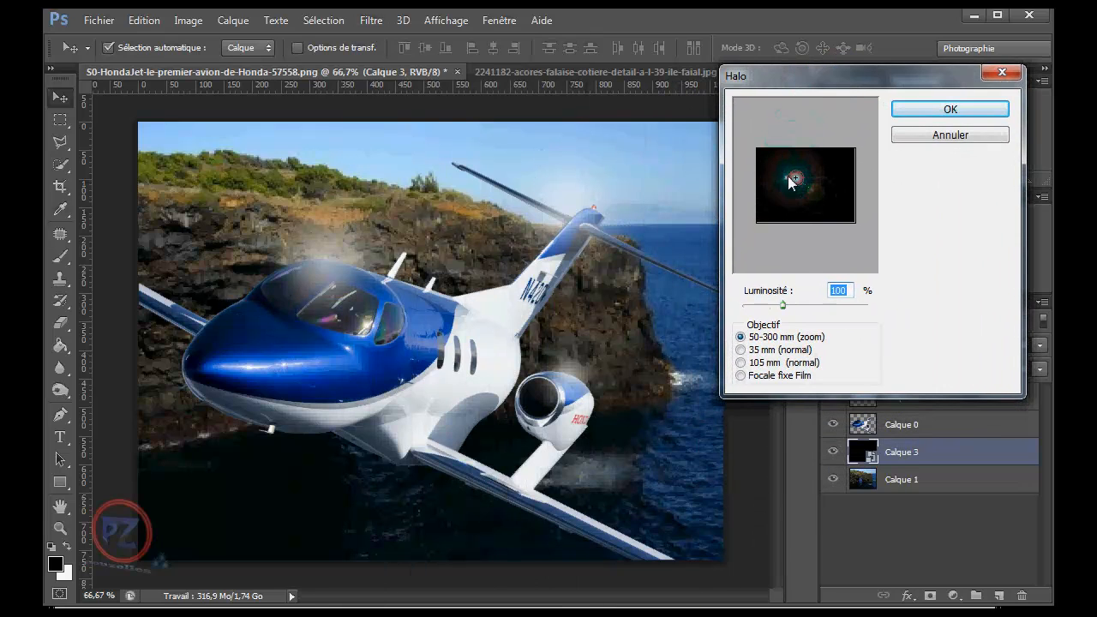
left_click_drag(795, 178, 812, 169)
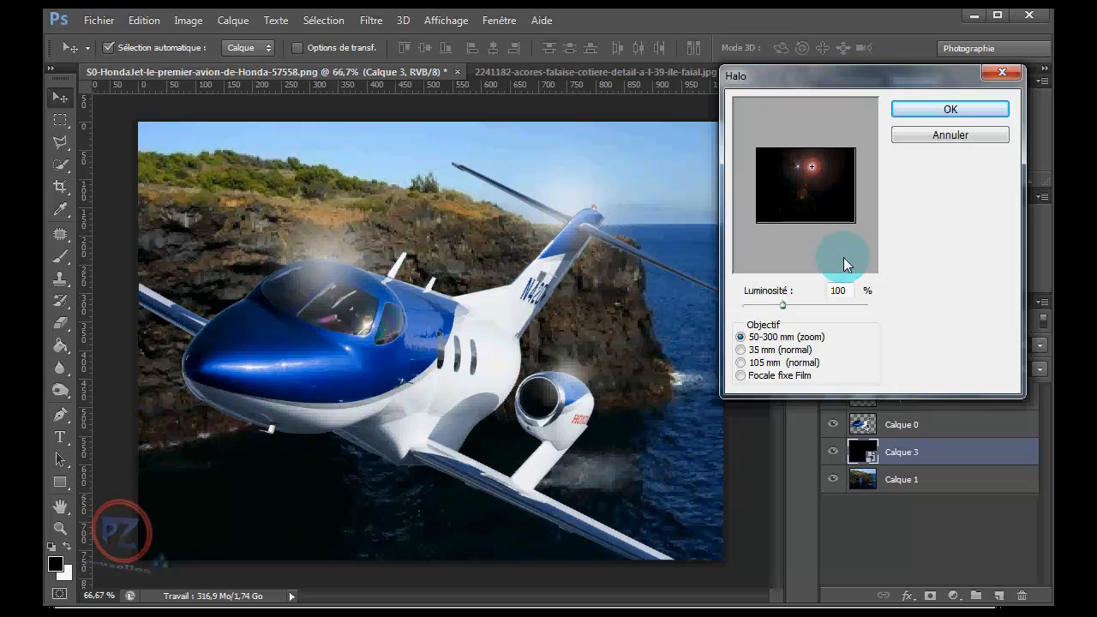
left_click(741, 350)
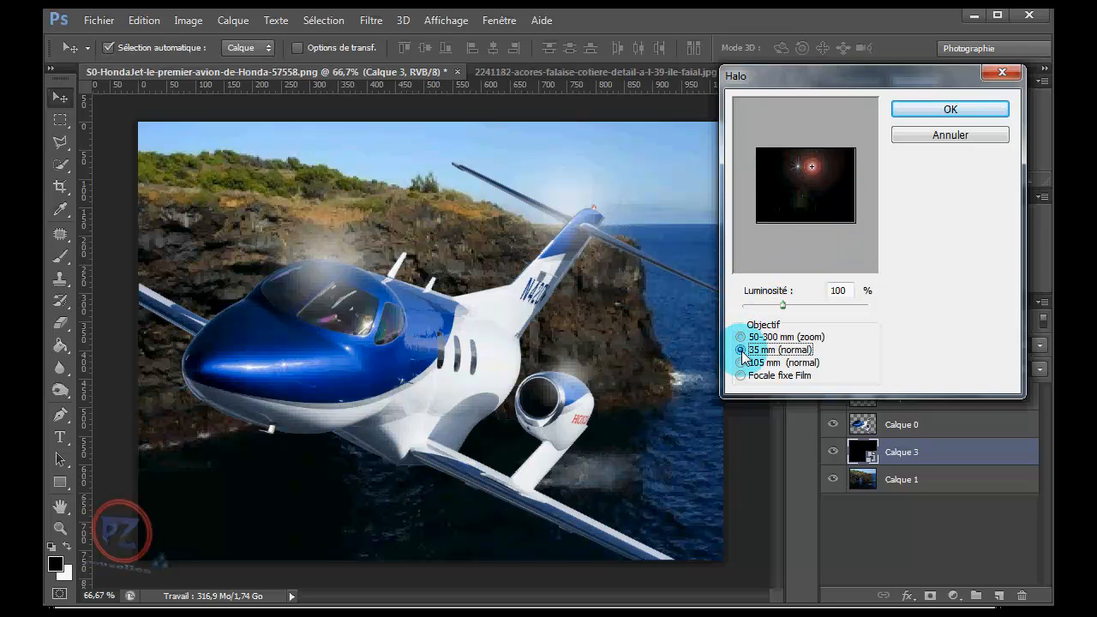
left_click(741, 364)
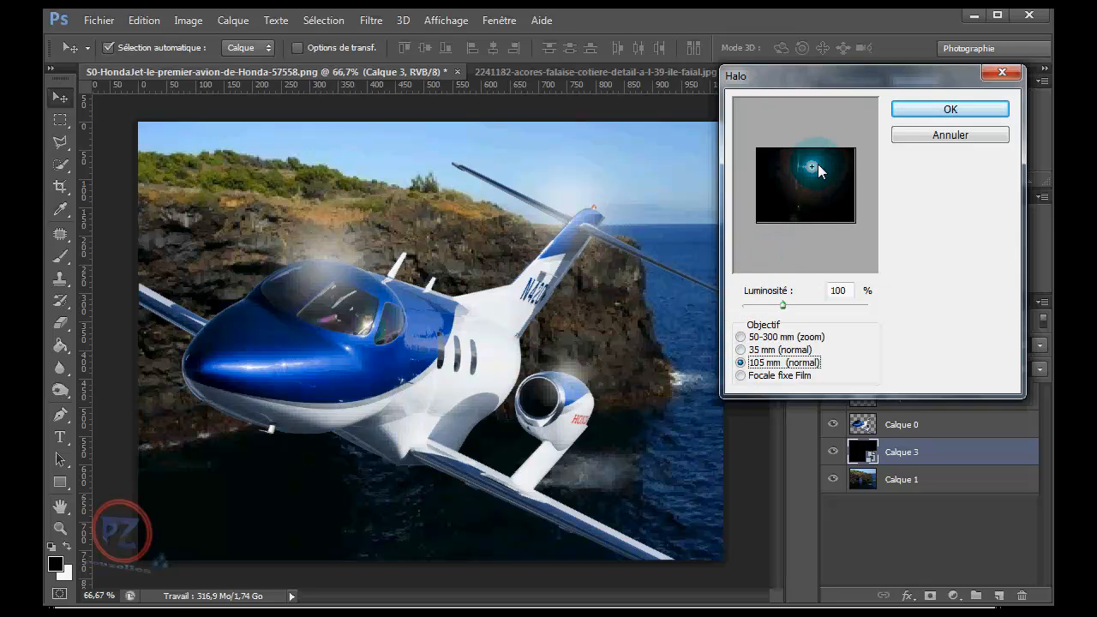
left_click_drag(783, 305, 795, 308)
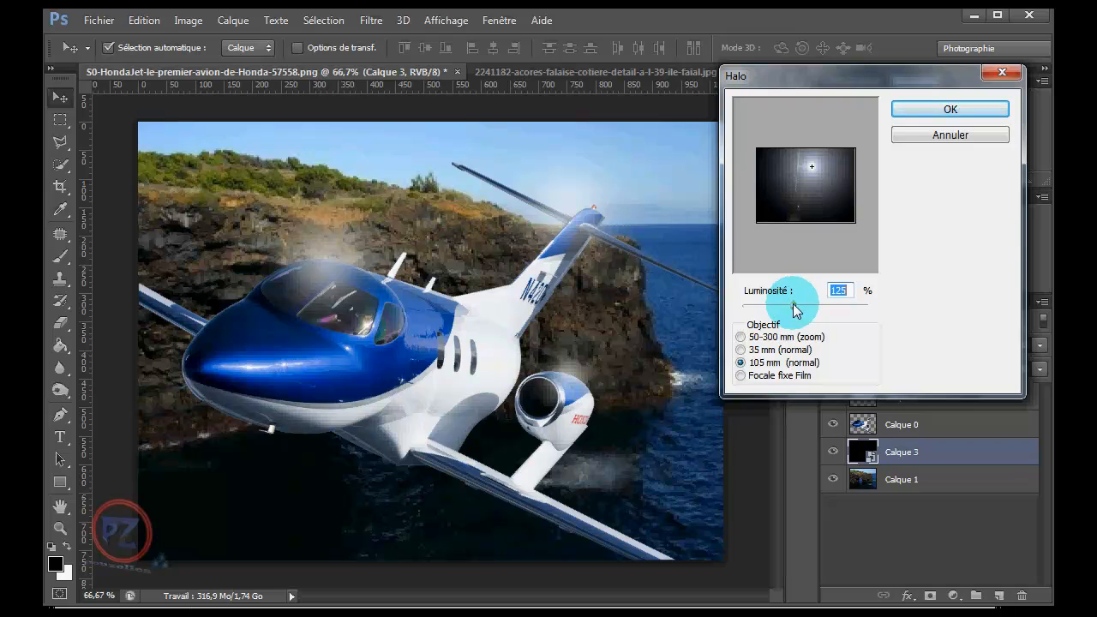
left_click(950, 110)
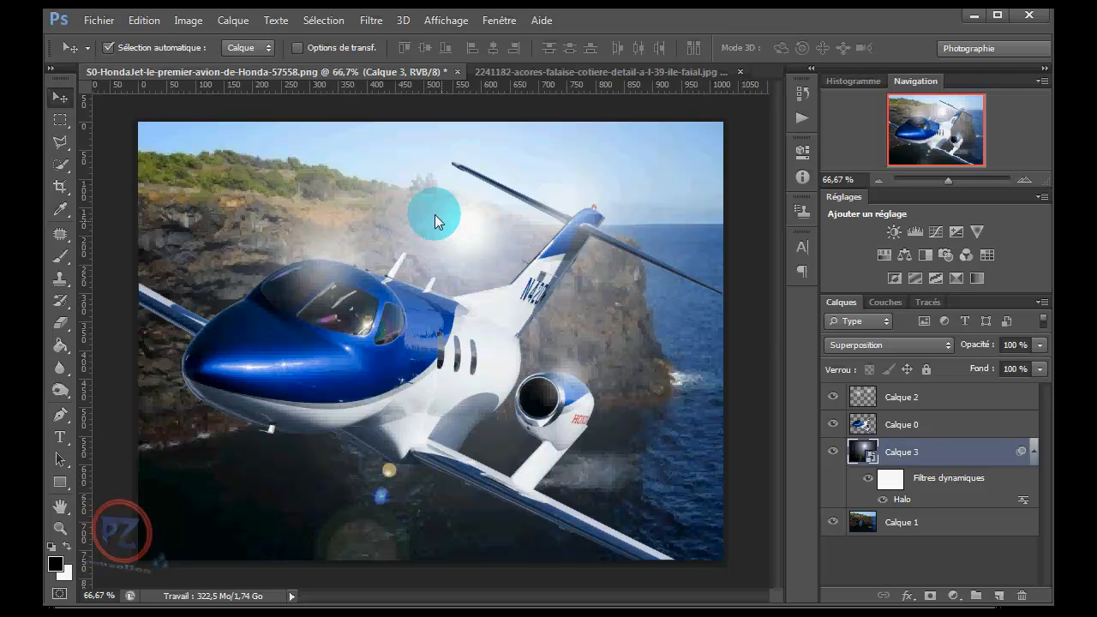
Step: Edit the Halo smart filter on Calque 3, moving the flare centre up and right into the sky near the tailplane
double_click(902, 503)
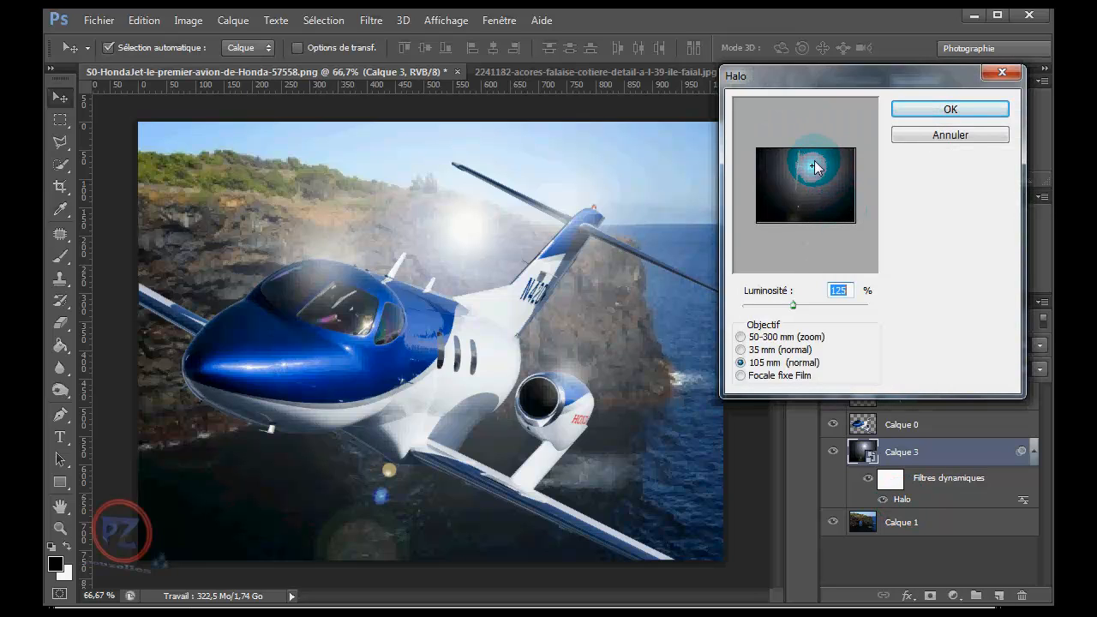
left_click_drag(813, 168, 821, 160)
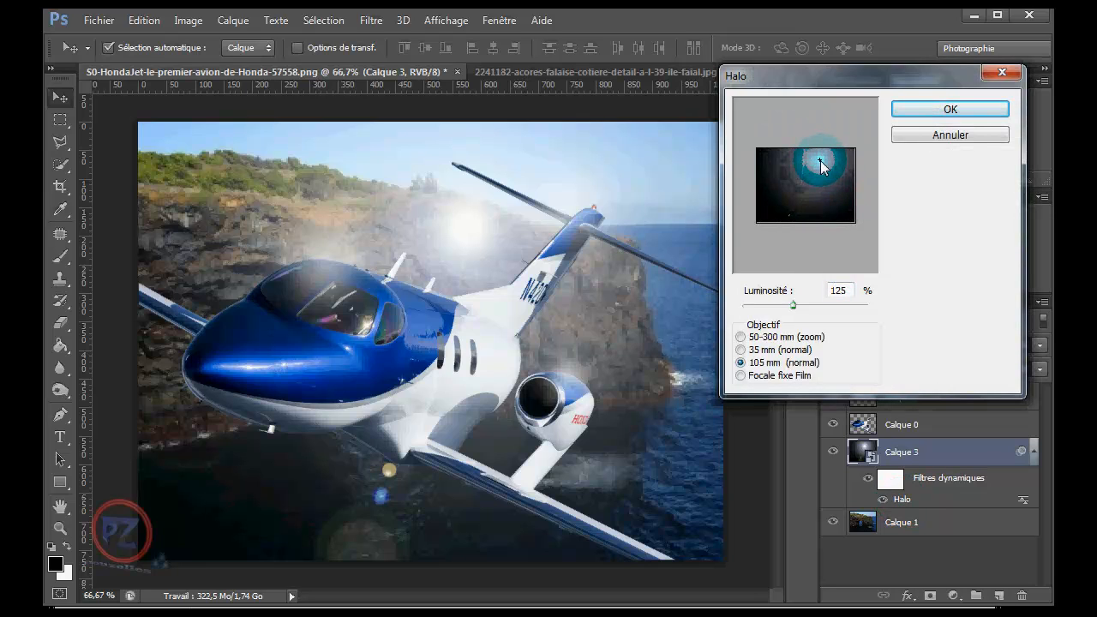
left_click(956, 112)
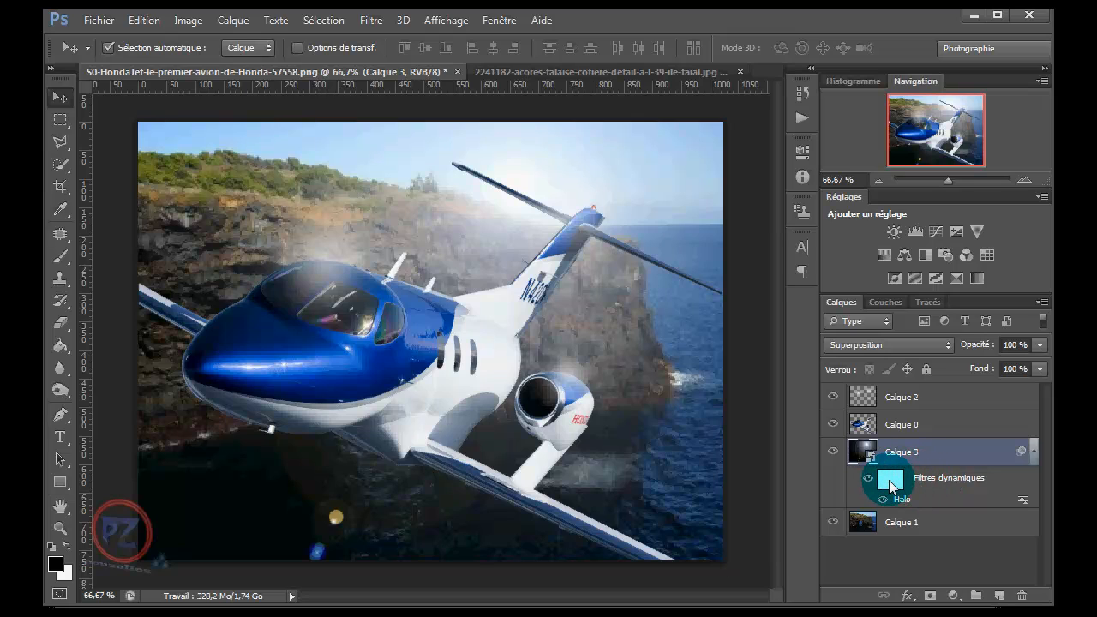
Step: Activate the Brush tool for painting on Calque 3
left_click(891, 487)
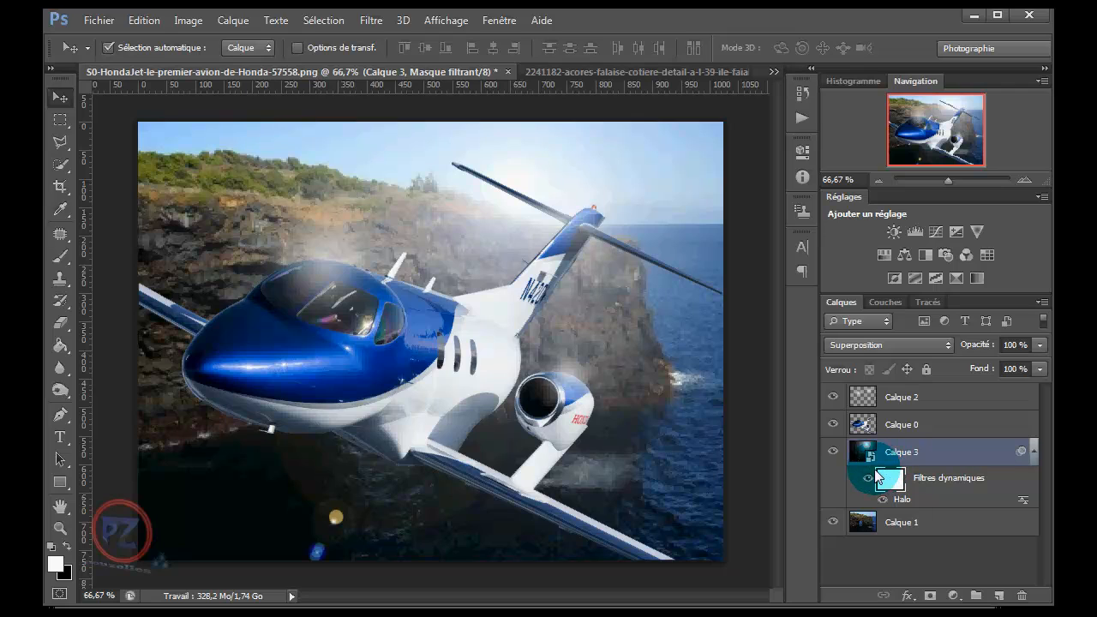
left_click(943, 487)
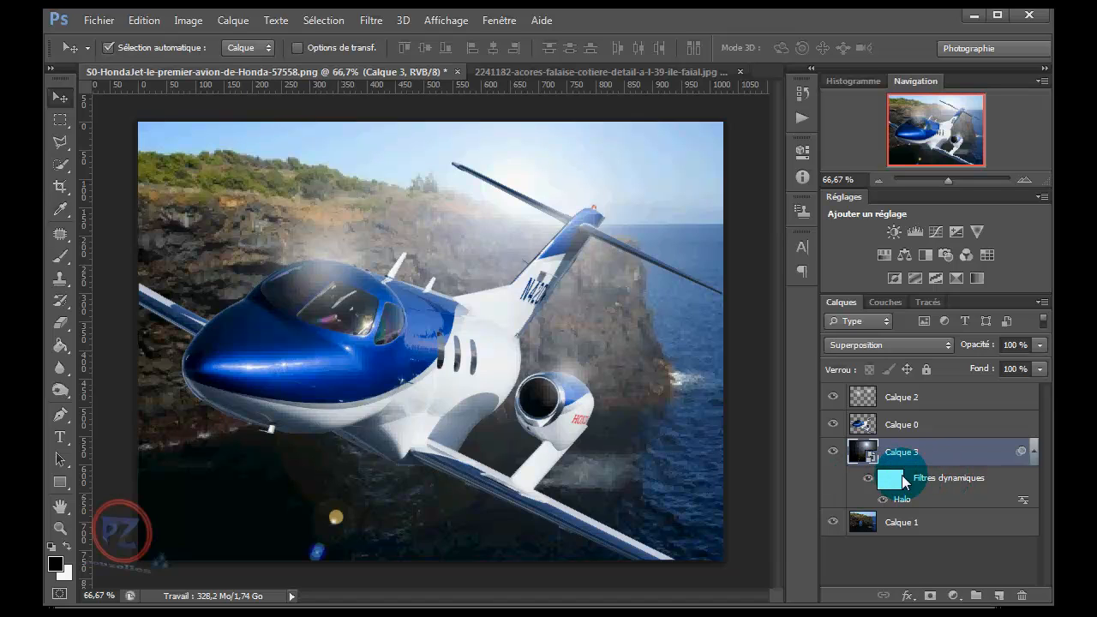
left_click(60, 262)
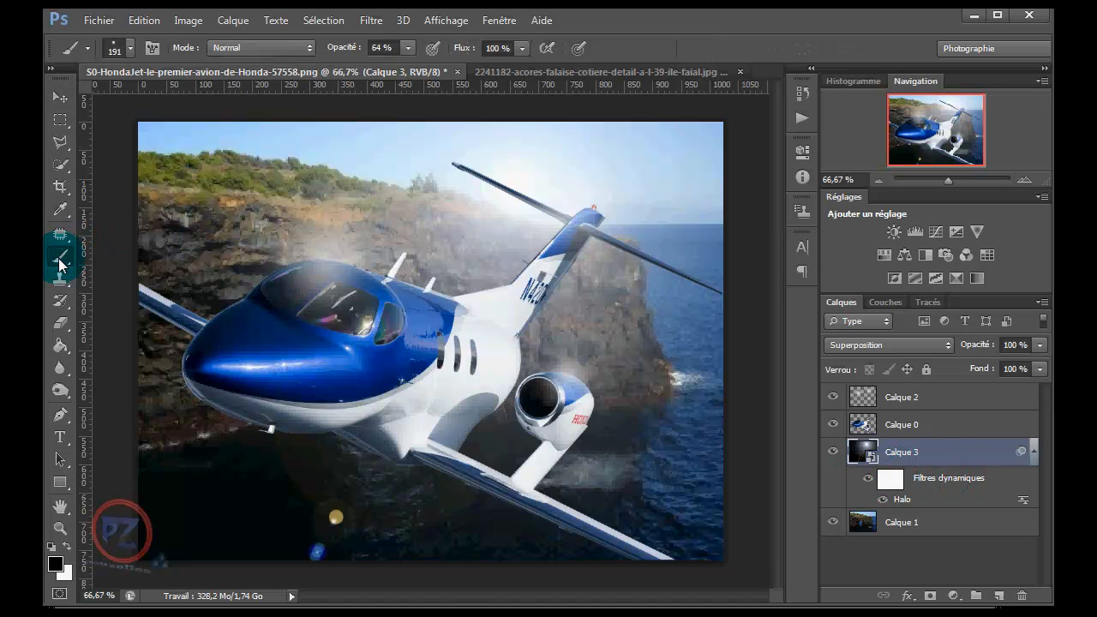
left_click(130, 48)
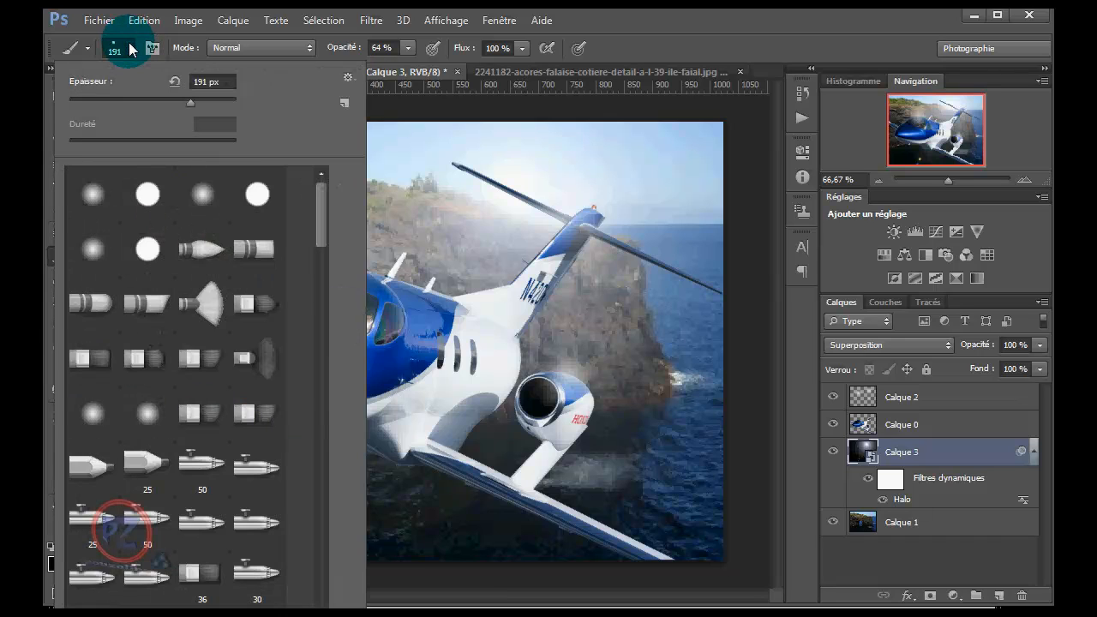
left_click(130, 48)
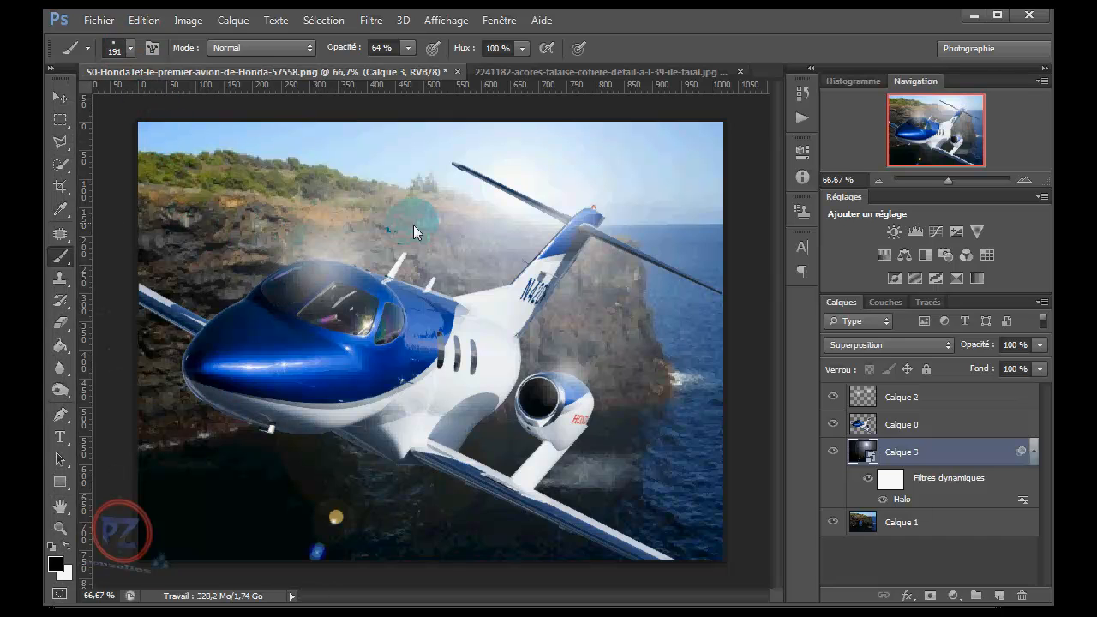
left_click(285, 224)
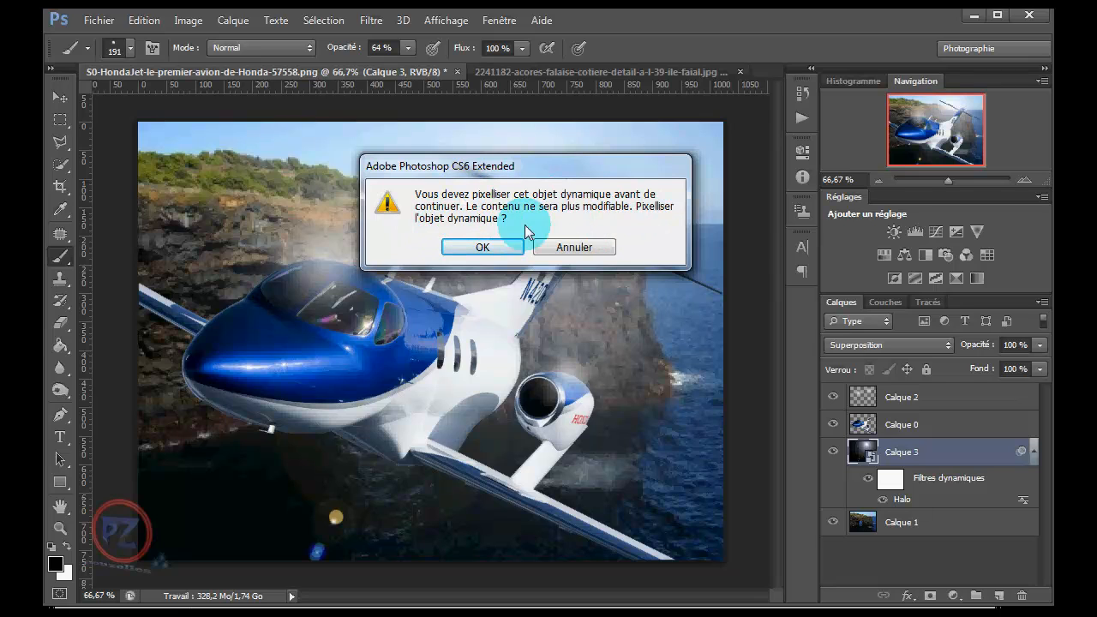
left_click(580, 251)
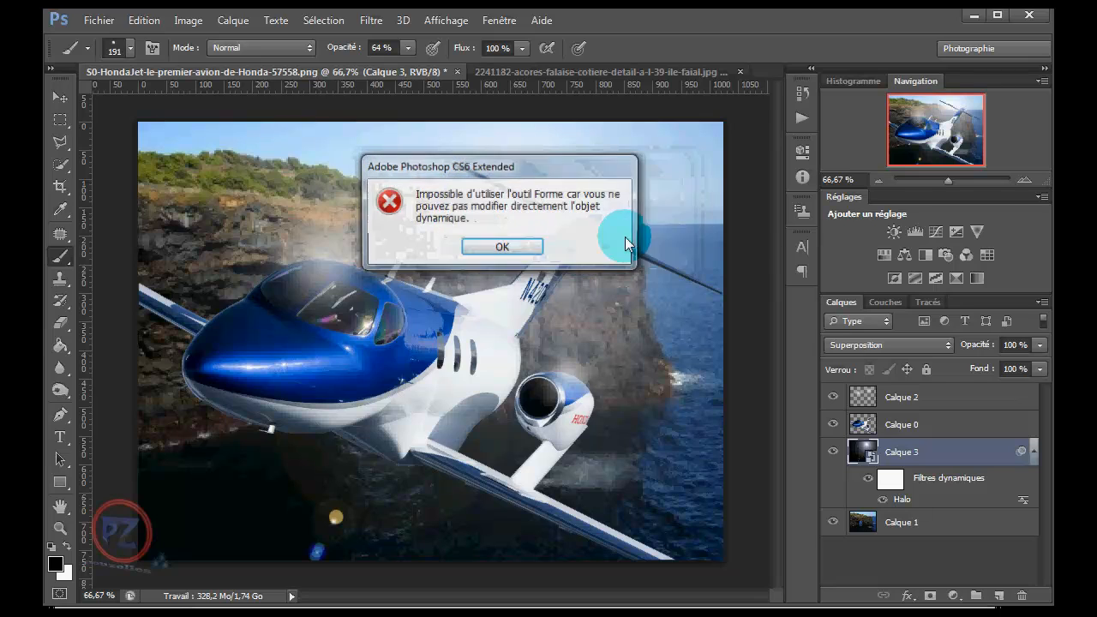
left_click(506, 248)
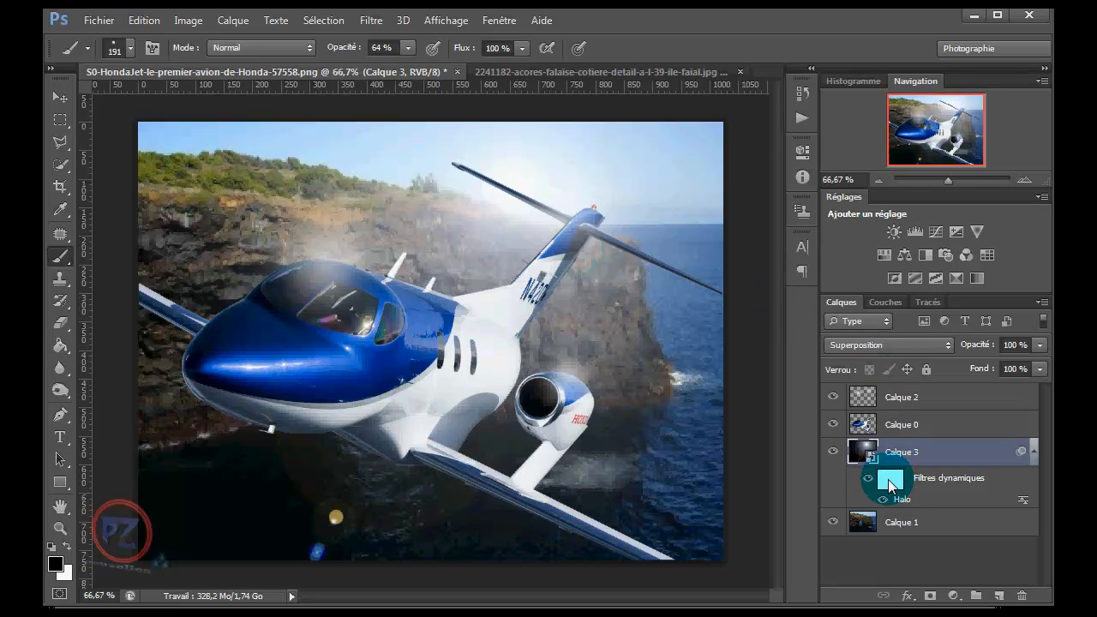
Step: Target Calque 3's smart filter mask and prepare a soft round black brush, 319 px wide with 0 % hardness
left_click(892, 485)
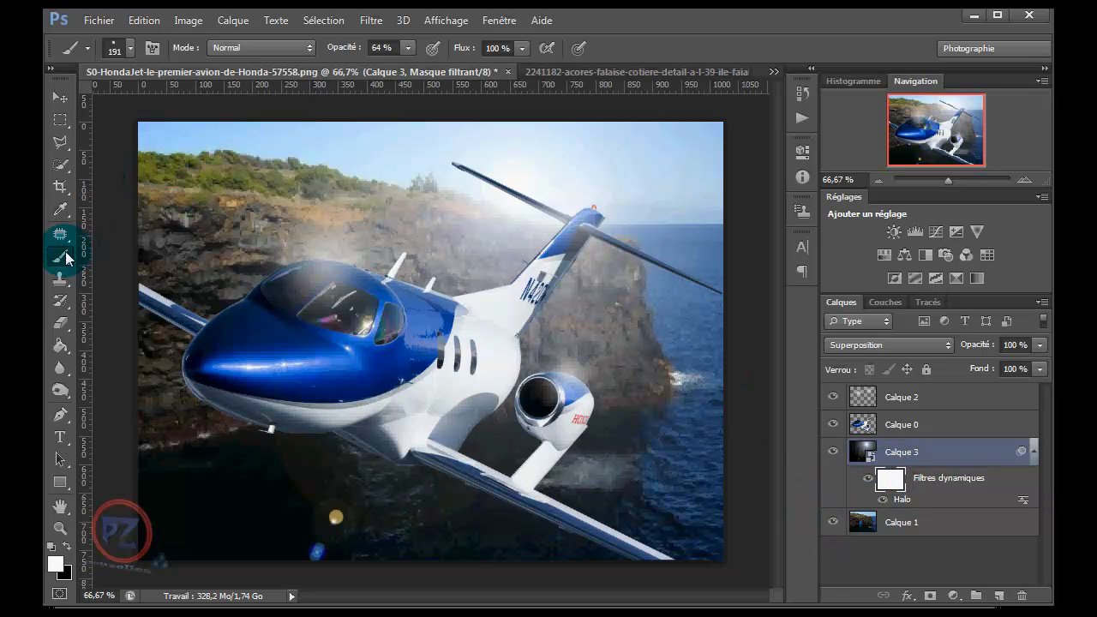
left_click(131, 49)
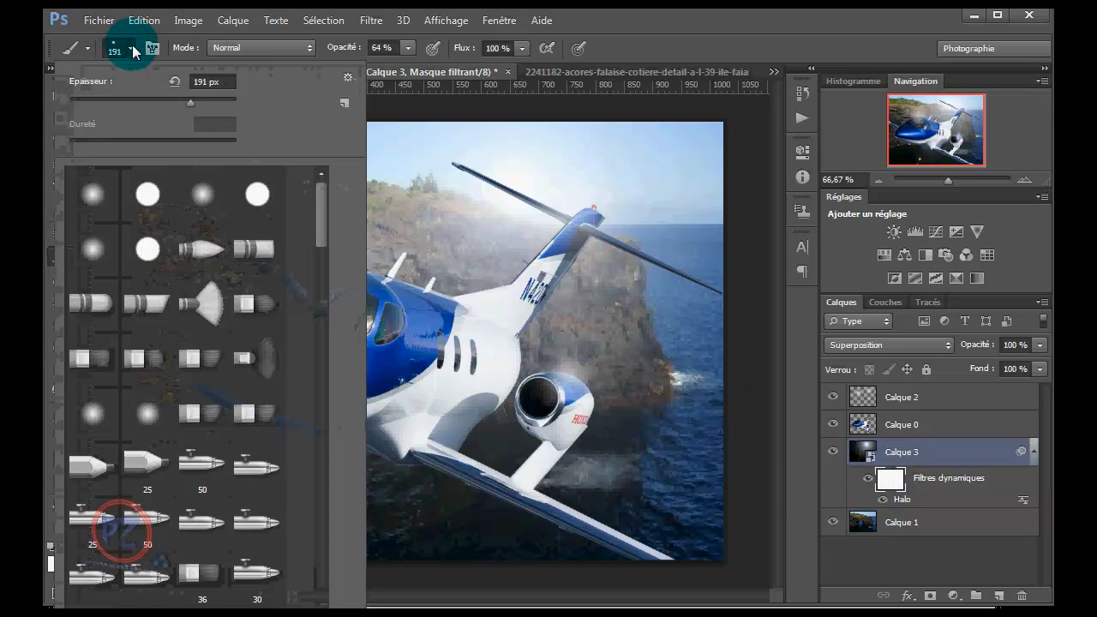
left_click(95, 199)
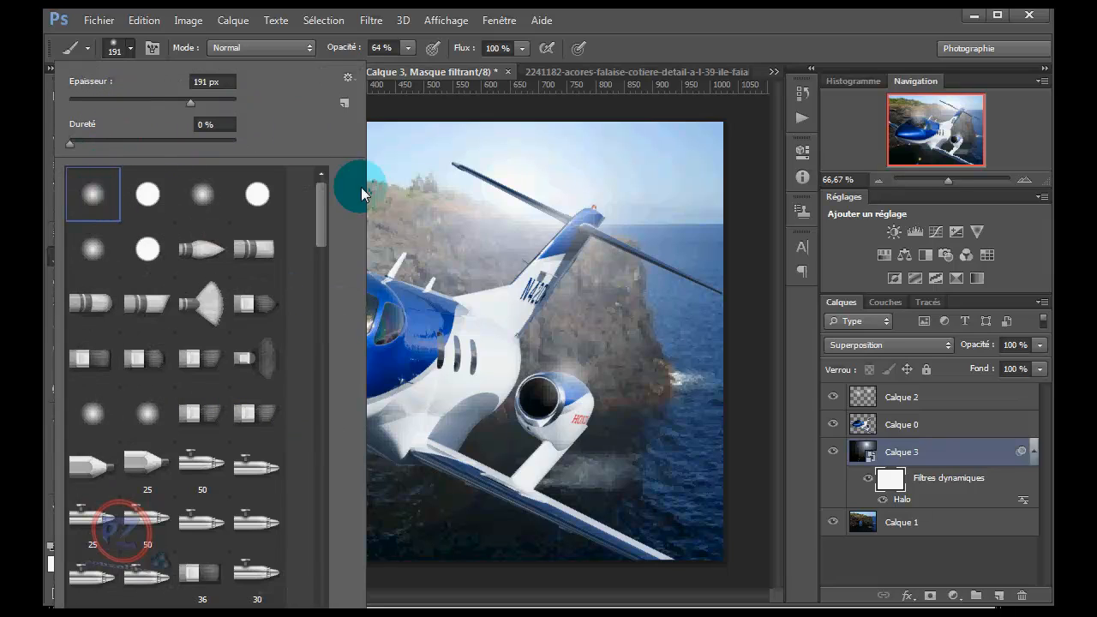
left_click(211, 105)
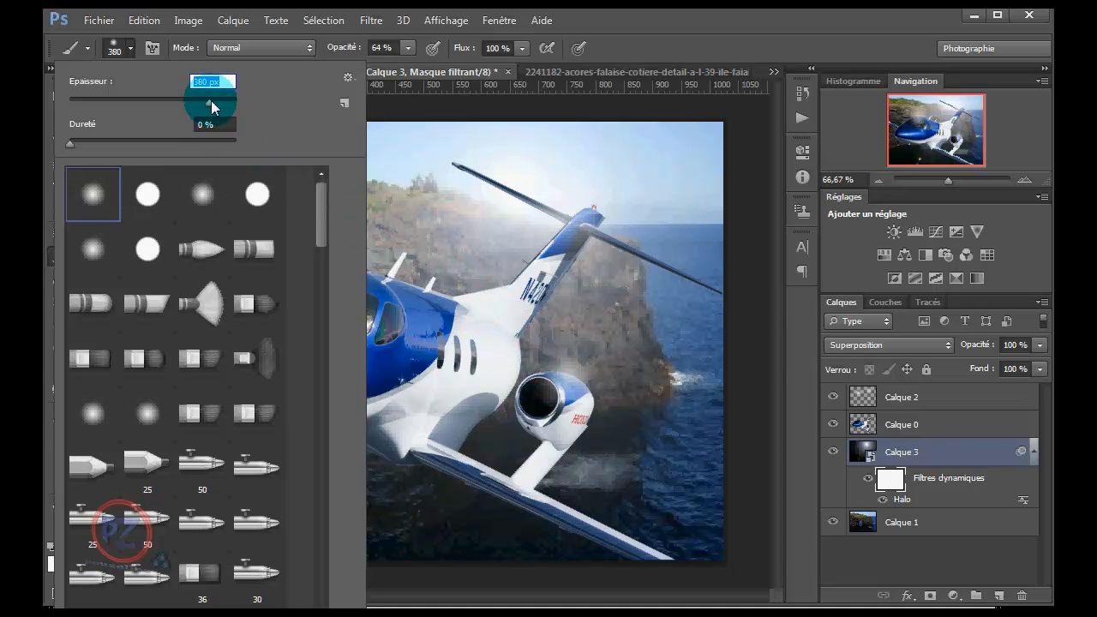
left_click_drag(212, 107, 206, 105)
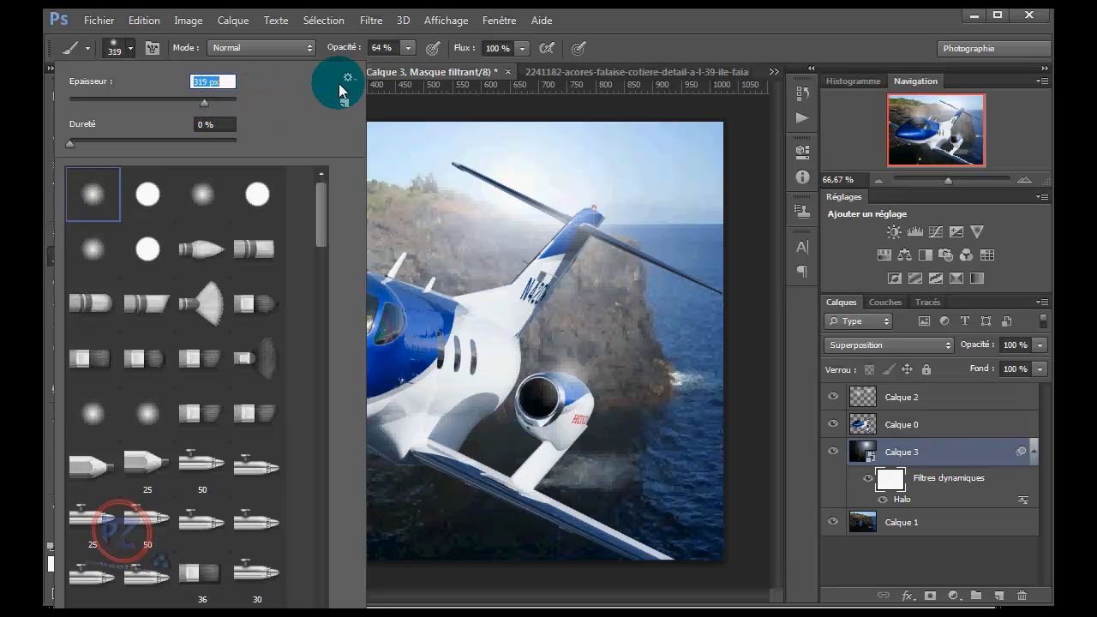
left_click(617, 24)
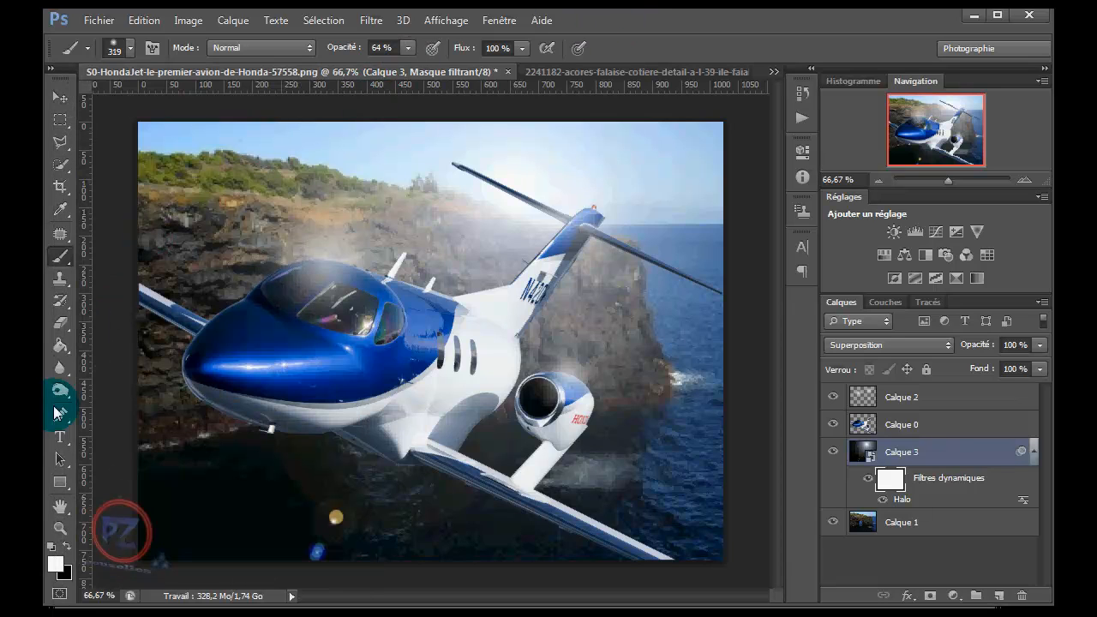
left_click(67, 546)
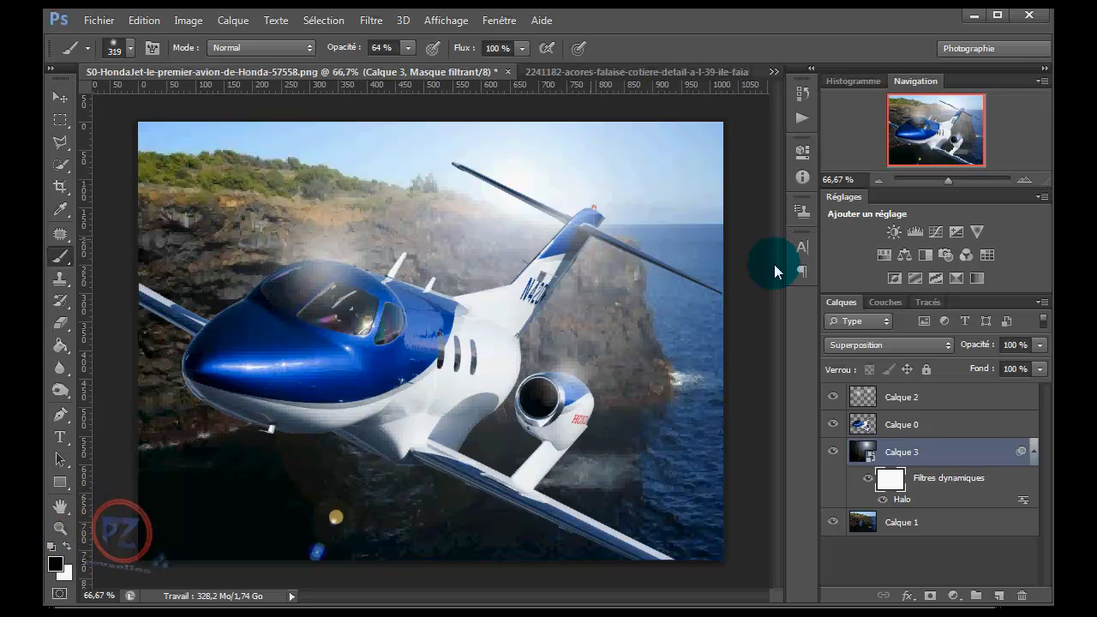
Step: Hide Calque 0 and Calque 2, and paint black on Calque 3's filter mask to remove the flare haze from the cliff
left_click(833, 424)
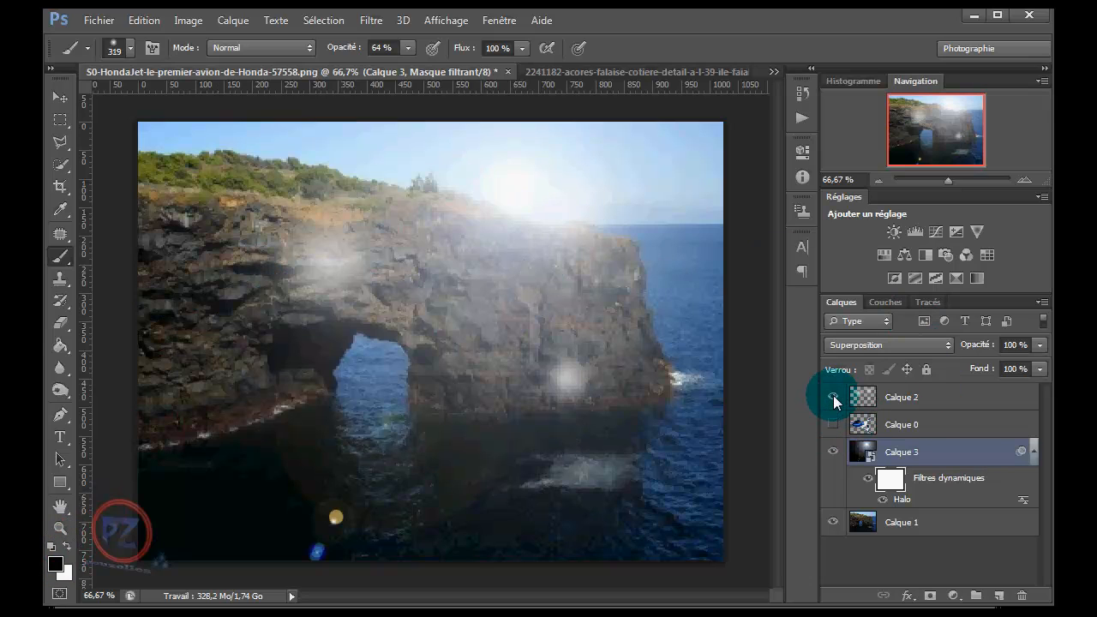
left_click(833, 395)
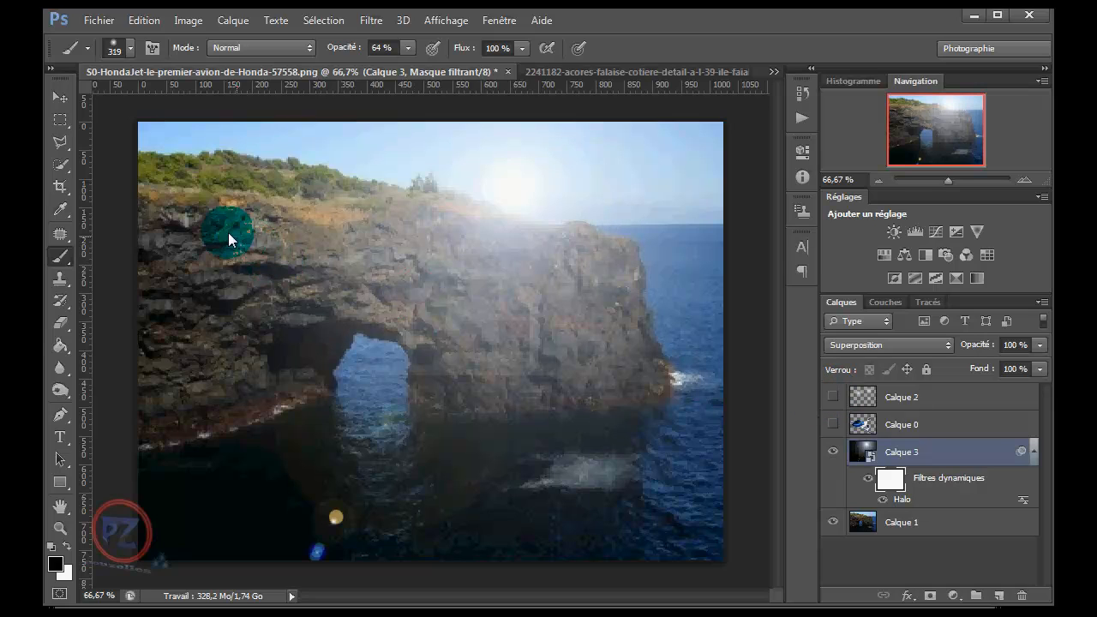
mouse_move(285, 239)
left_mouse_down()
mouse_move(579, 302)
mouse_move(584, 356)
mouse_move(513, 369)
mouse_move(490, 358)
mouse_move(503, 327)
mouse_move(532, 331)
left_mouse_up()
mouse_move(561, 399)
left_mouse_down()
mouse_move(562, 318)
mouse_move(530, 298)
mouse_move(270, 238)
mouse_move(358, 253)
mouse_move(494, 302)
mouse_move(579, 335)
left_mouse_up()
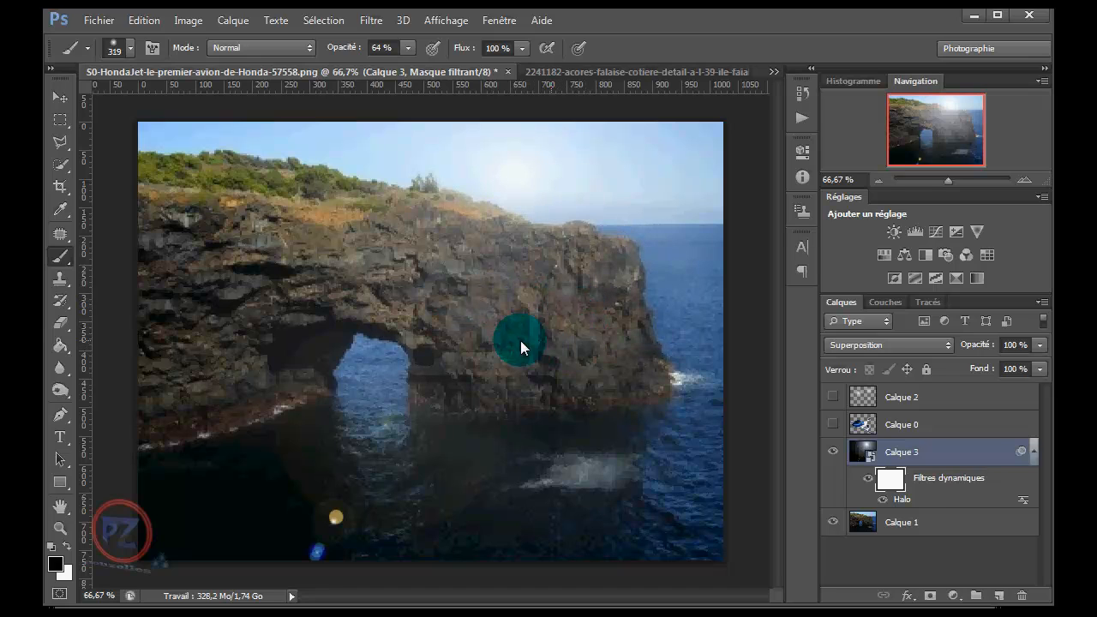
mouse_move(547, 349)
left_mouse_down()
mouse_move(536, 377)
mouse_move(622, 430)
mouse_move(606, 489)
mouse_move(565, 397)
left_mouse_up()
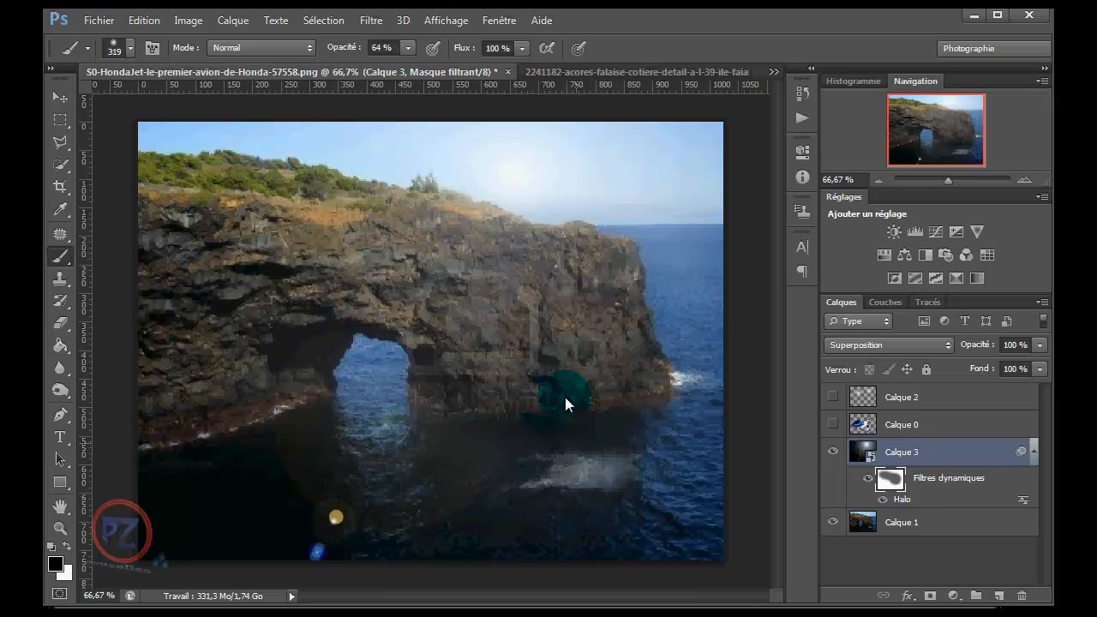
mouse_move(579, 458)
left_mouse_down()
mouse_move(644, 479)
mouse_move(756, 464)
left_mouse_up()
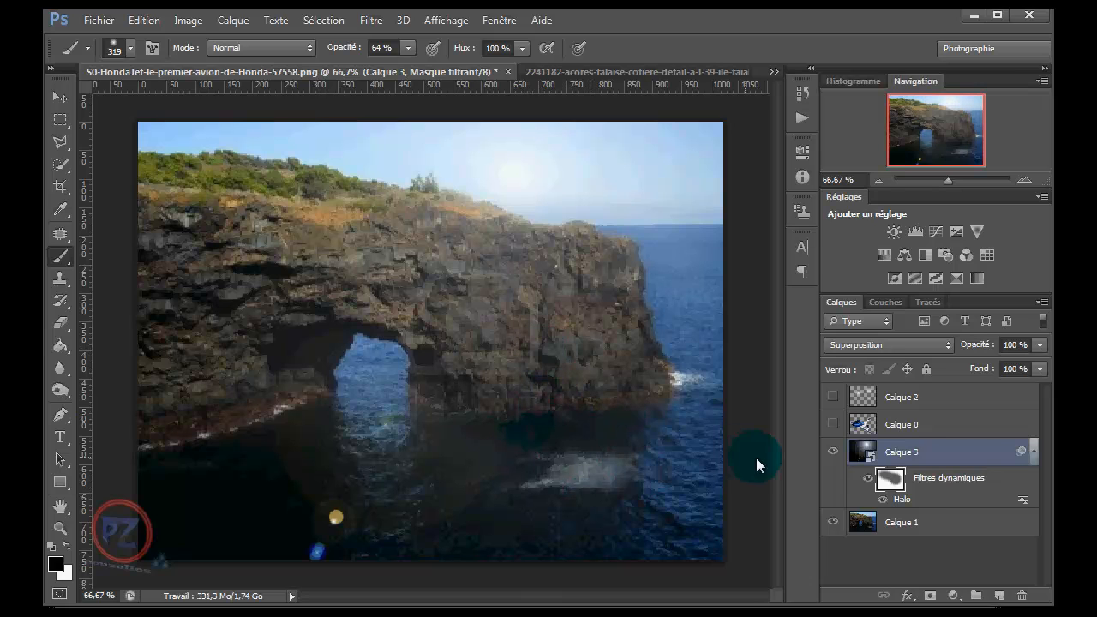
Step: Hide and show Calque 3 several times to compare the cliff with and without the masked flare
left_click(834, 452)
left_click(834, 456)
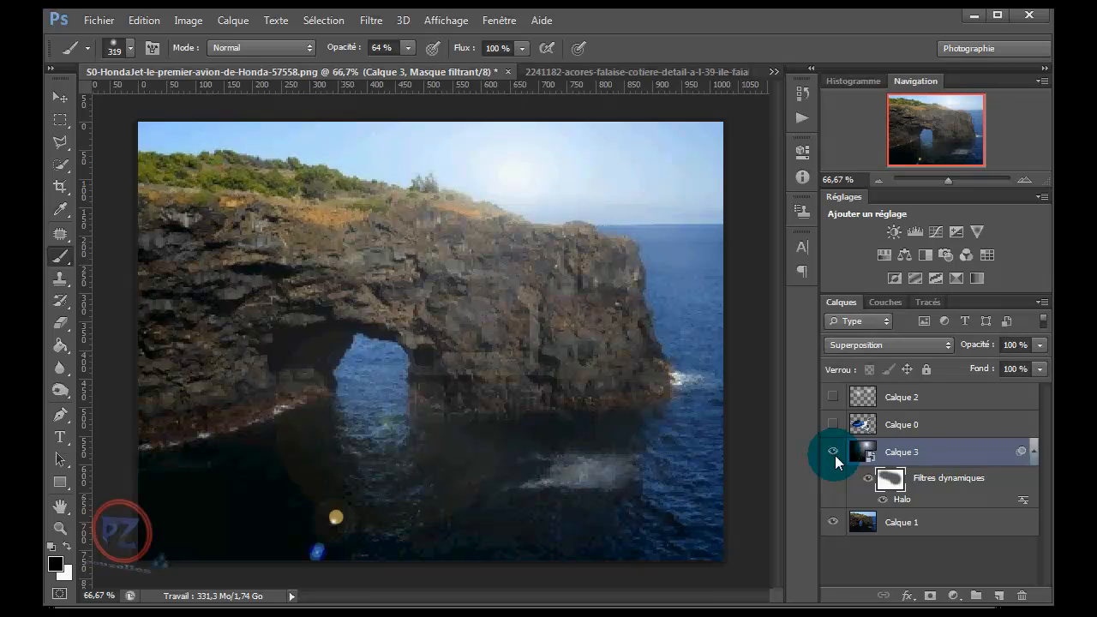
left_click(834, 454)
left_click(833, 454)
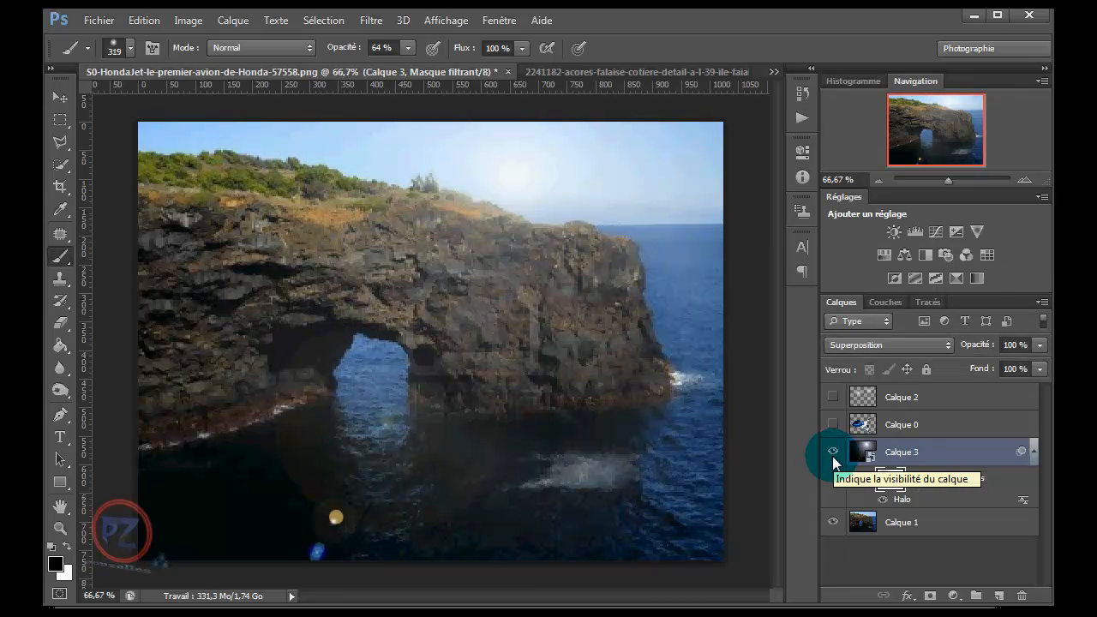
left_click(832, 455)
left_click(830, 455)
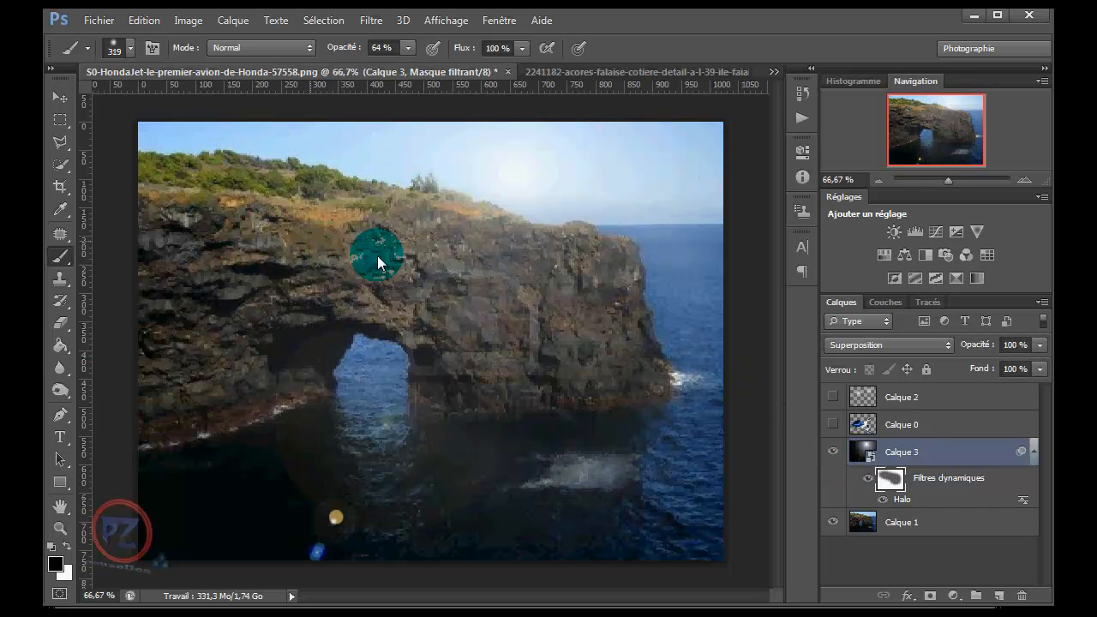
Step: Mask the remaining haze on the cliff, lowering the brush opacity to 28 % for strokes around the arch and over the dark water
mouse_move(377, 255)
left_mouse_down()
mouse_move(560, 306)
mouse_move(567, 318)
mouse_move(513, 341)
left_mouse_up()
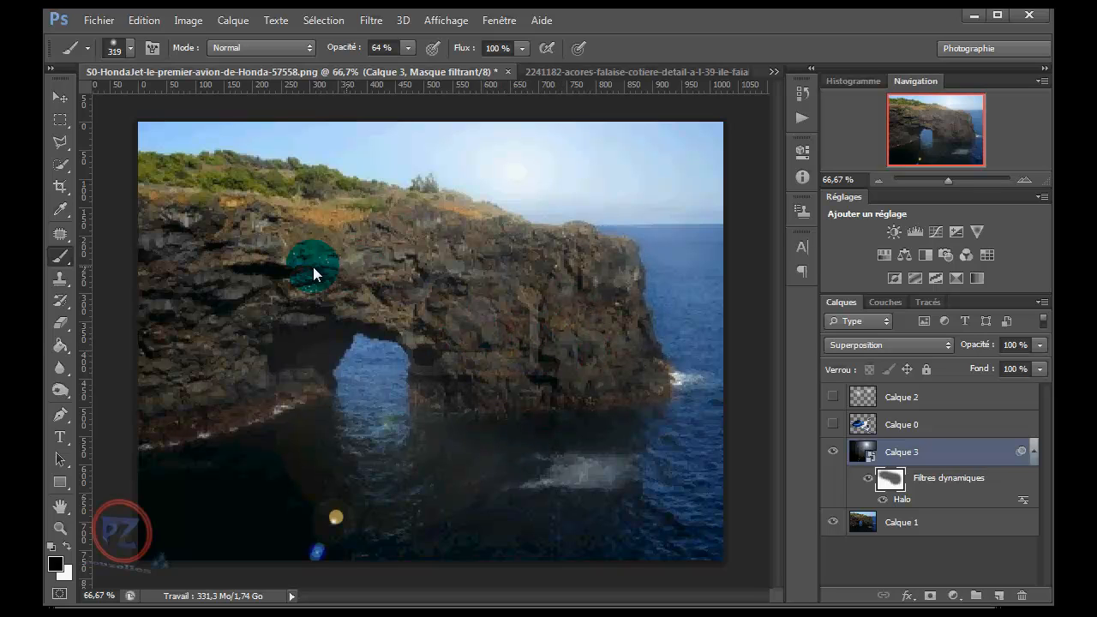
left_click(409, 48)
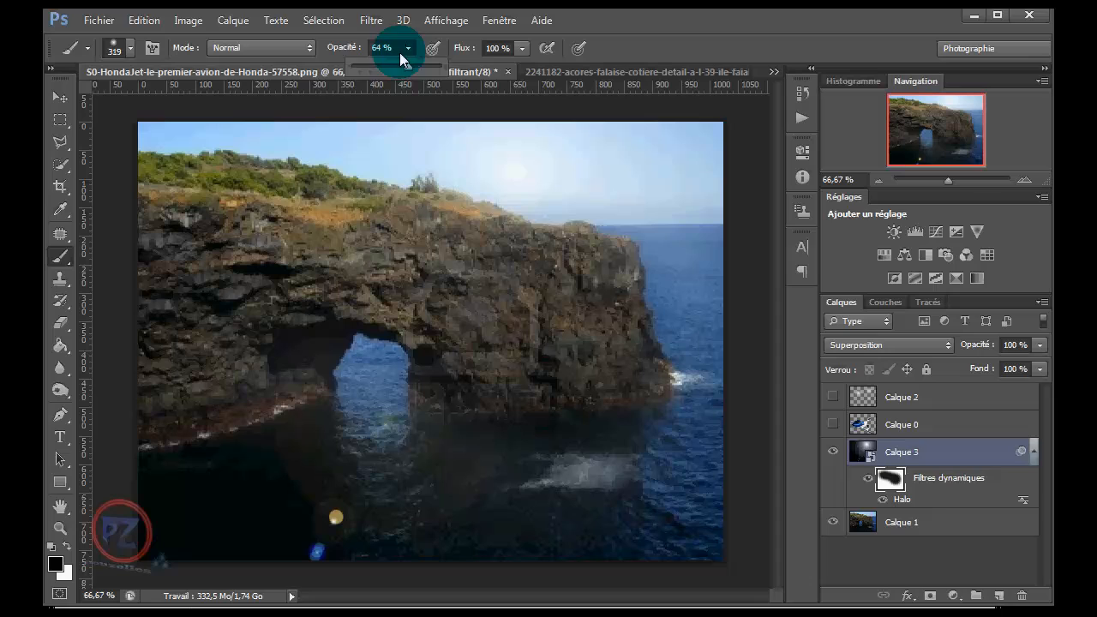
left_click(519, 406)
mouse_move(471, 514)
left_mouse_down()
mouse_move(216, 467)
mouse_move(441, 386)
left_mouse_up()
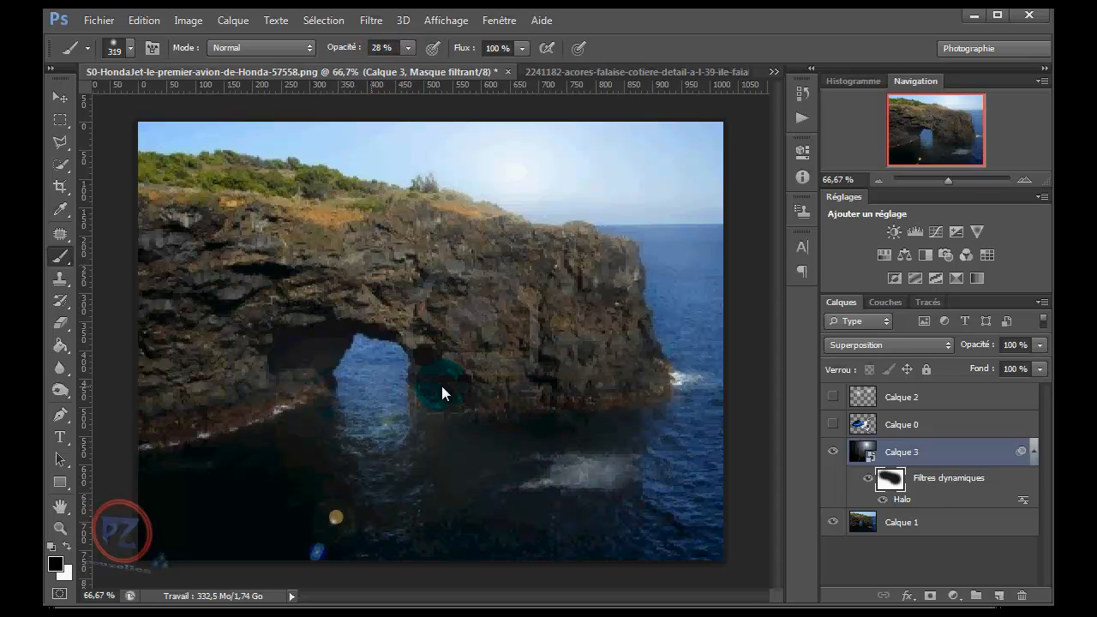
mouse_move(394, 353)
left_mouse_down()
mouse_move(491, 438)
mouse_move(519, 529)
left_mouse_up()
mouse_move(586, 415)
left_mouse_down()
mouse_move(486, 326)
mouse_move(274, 312)
mouse_move(252, 366)
left_mouse_up()
mouse_move(437, 487)
left_mouse_down()
mouse_move(450, 407)
mouse_move(322, 410)
mouse_move(262, 465)
mouse_move(276, 406)
mouse_move(256, 444)
mouse_move(271, 385)
left_mouse_up()
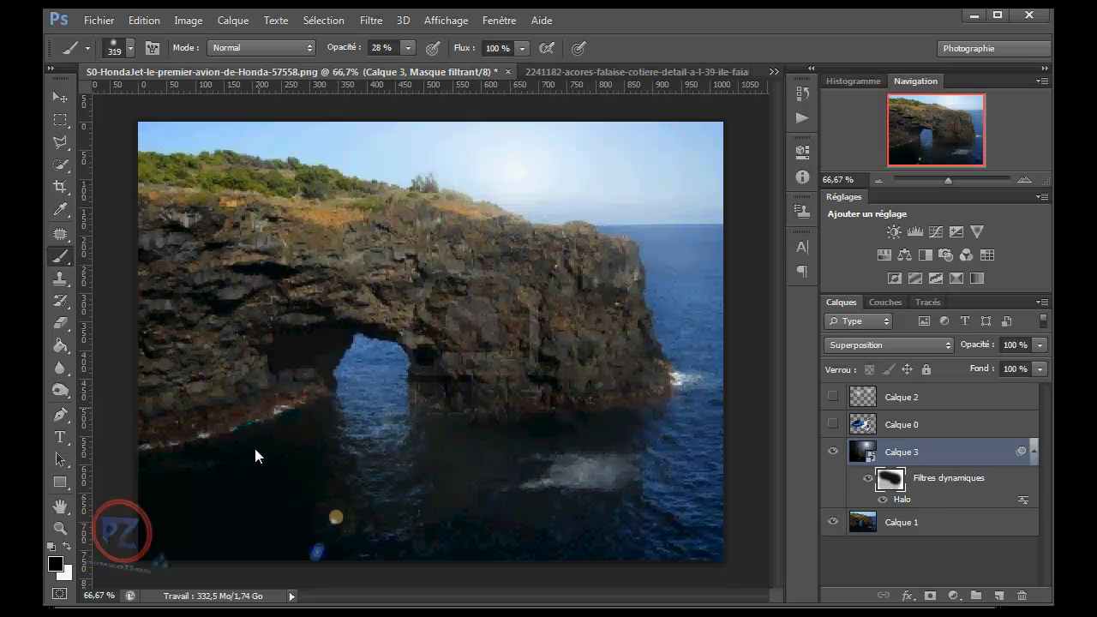
left_click_drag(255, 454, 287, 423)
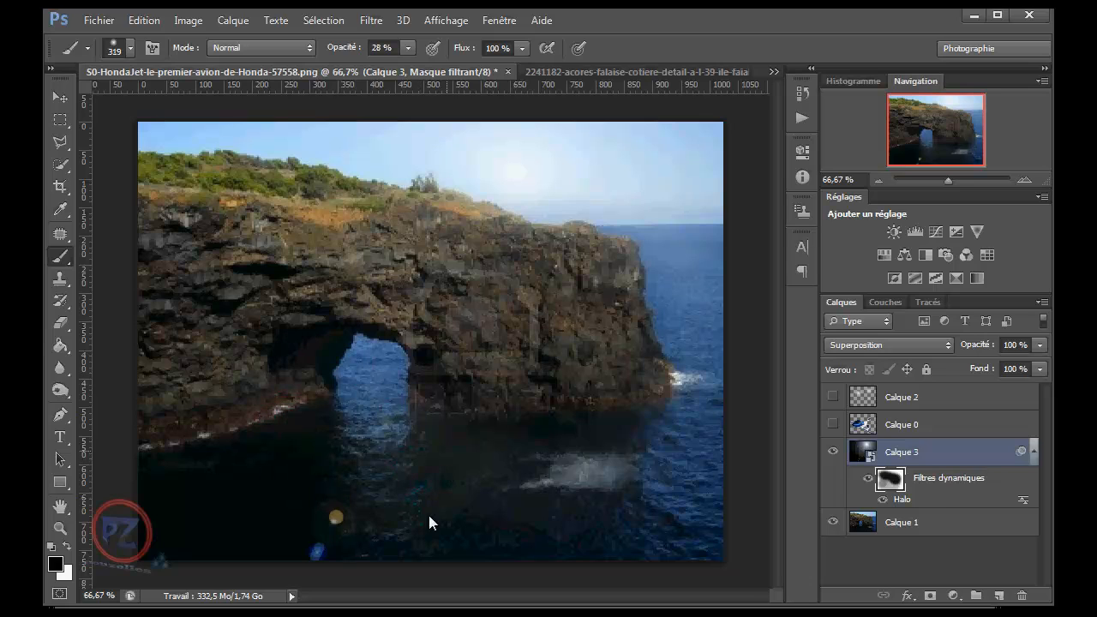
mouse_move(460, 464)
left_mouse_down()
mouse_move(449, 515)
mouse_move(561, 458)
left_mouse_up()
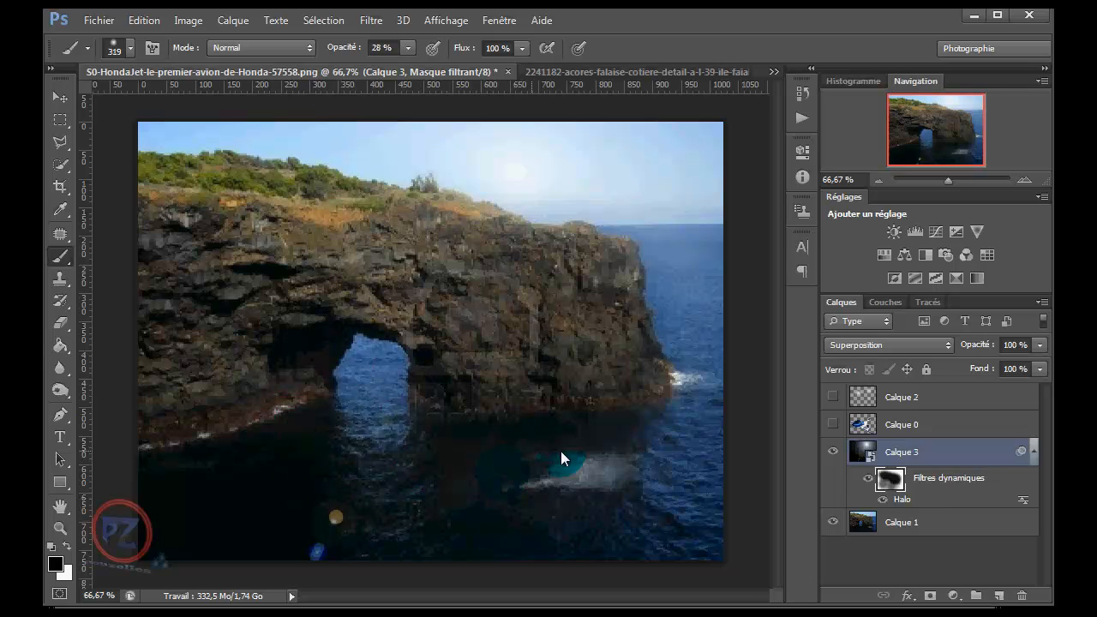
Step: Show the aircraft layer Calque 0 and Calque 2 again
left_click(832, 425)
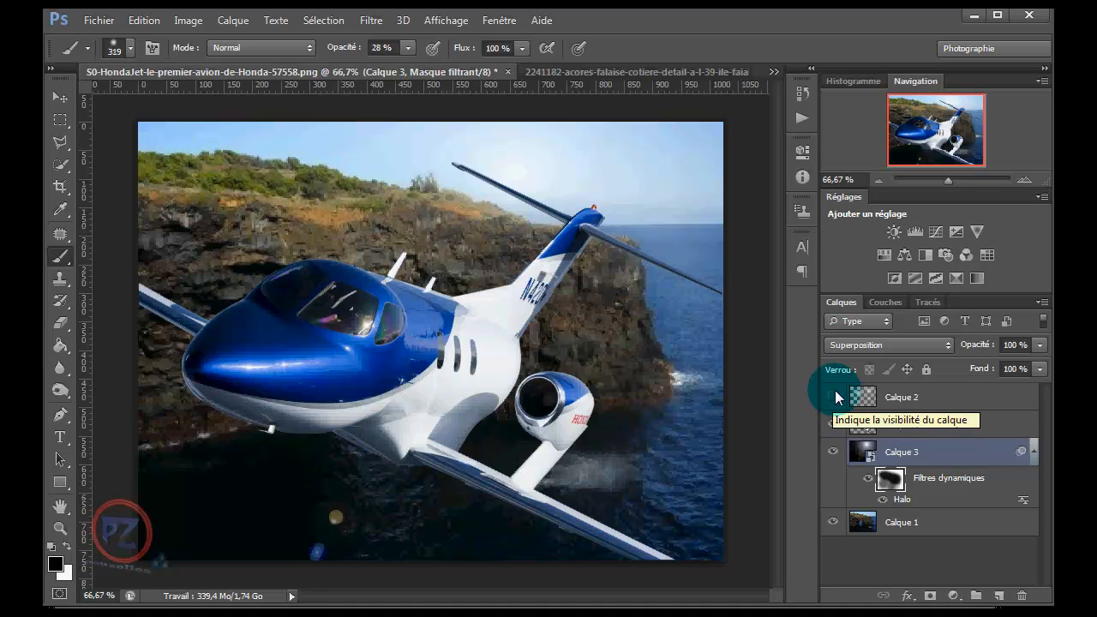
left_click(834, 396)
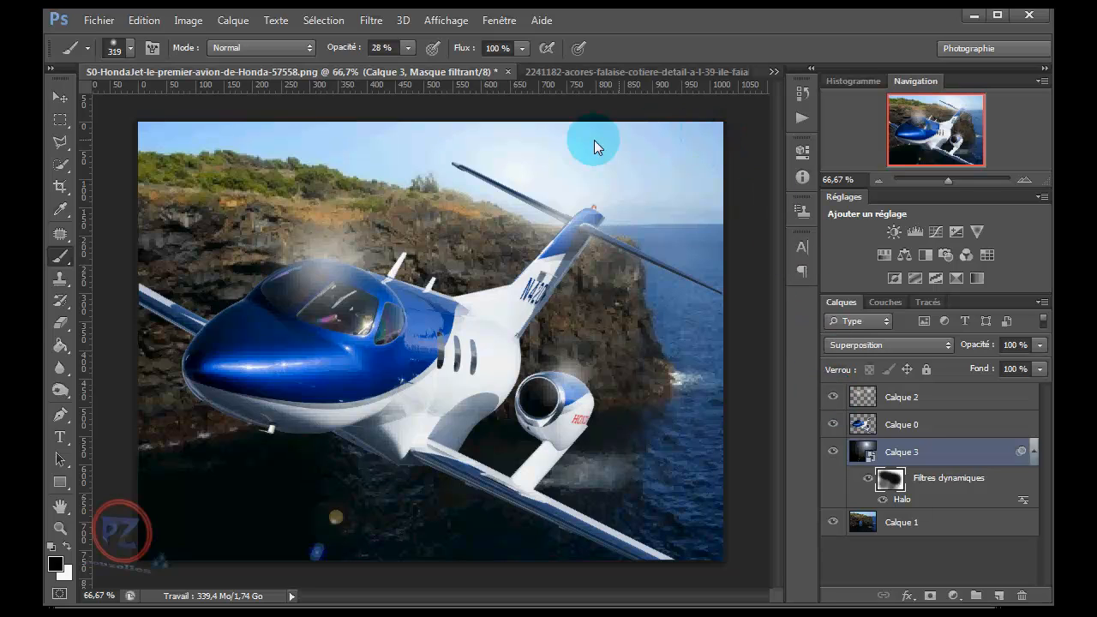
Step: Edit the Halo smart filter on Calque 3, raising its brightness to 183 %
double_click(896, 502)
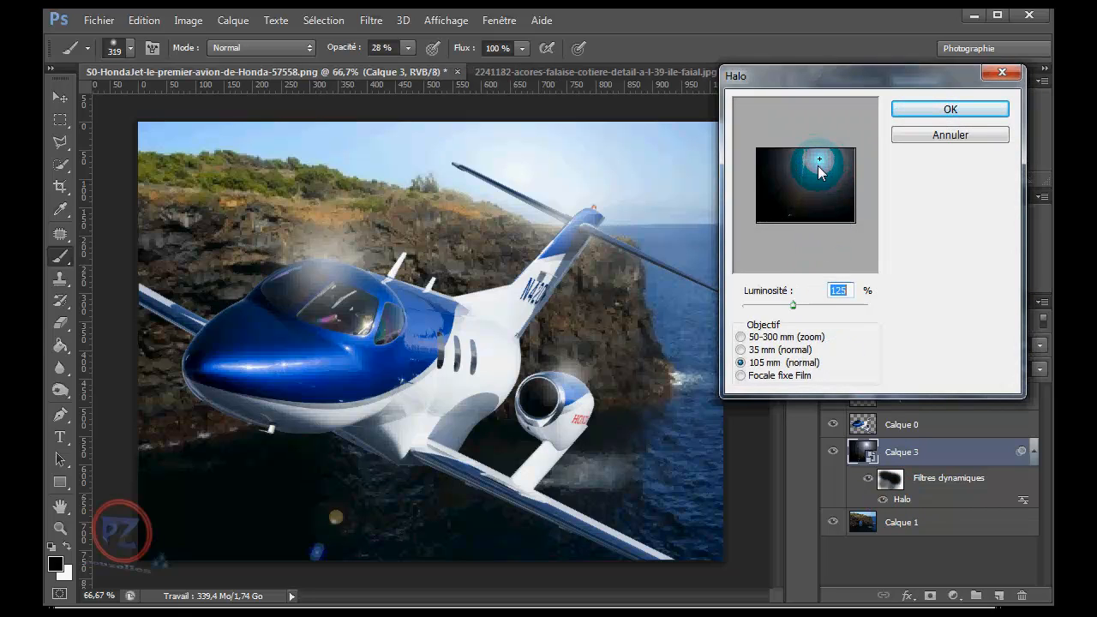
left_click_drag(804, 314, 825, 312)
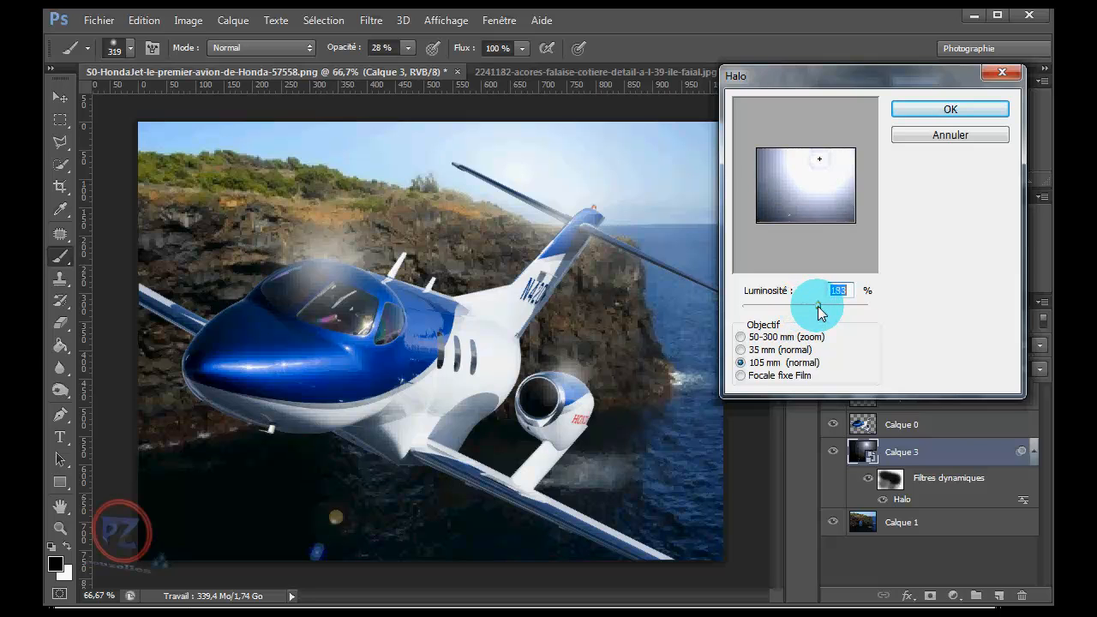
left_click(943, 110)
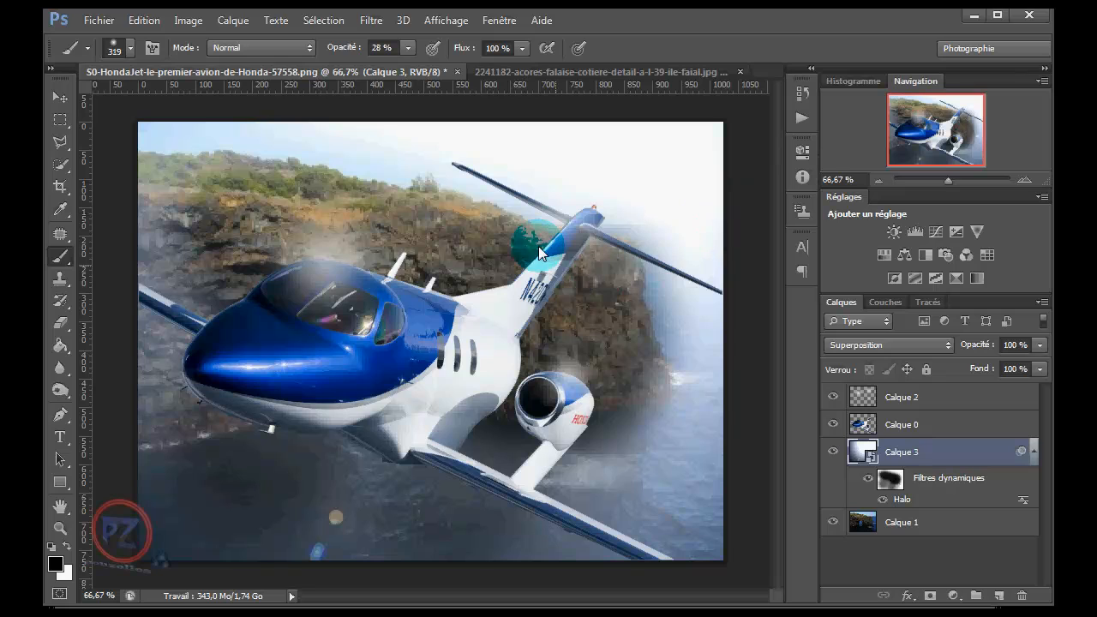
left_click_drag(347, 182, 330, 178)
Step: Edit the Halo smart filter on Calque 3, setting its brightness to 141 %
double_click(902, 500)
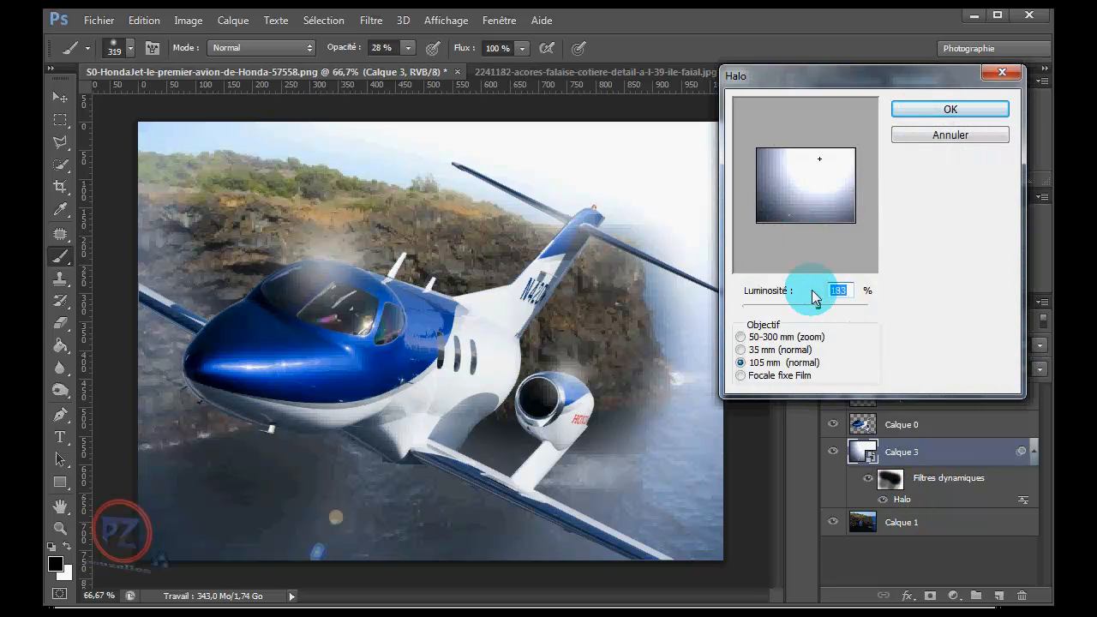
left_click_drag(806, 305, 800, 306)
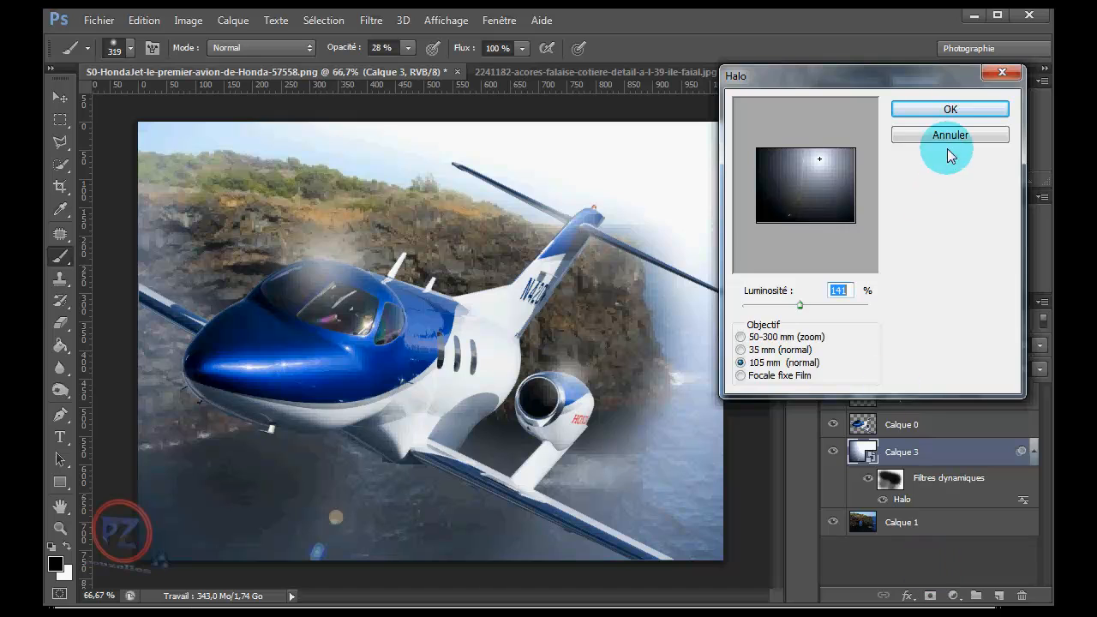
left_click(950, 110)
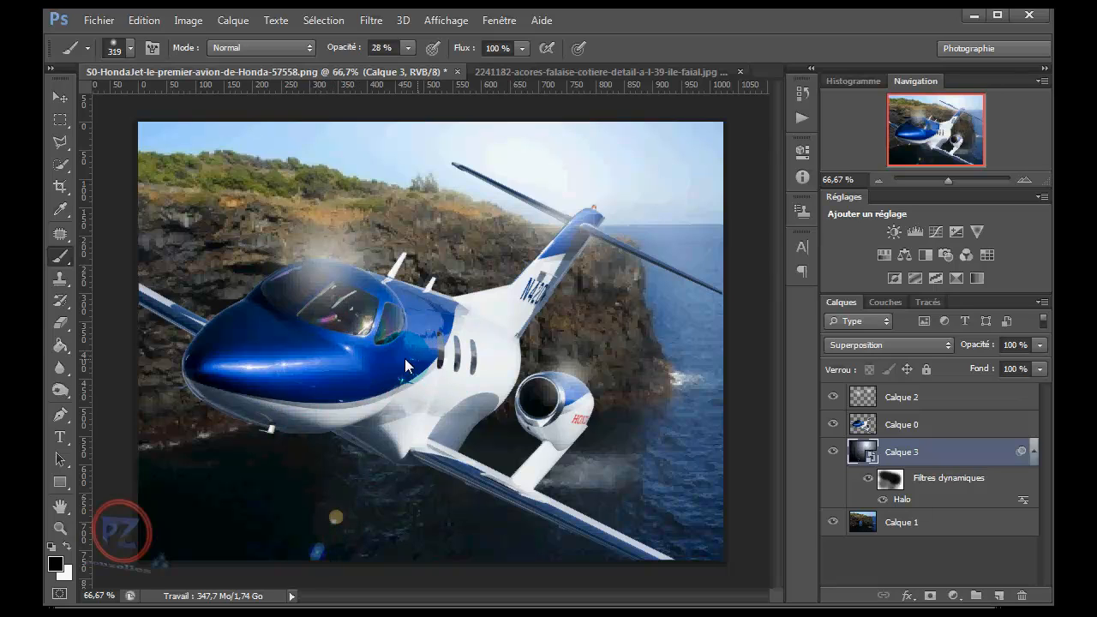
left_click(525, 296)
left_click_drag(525, 296, 502, 318)
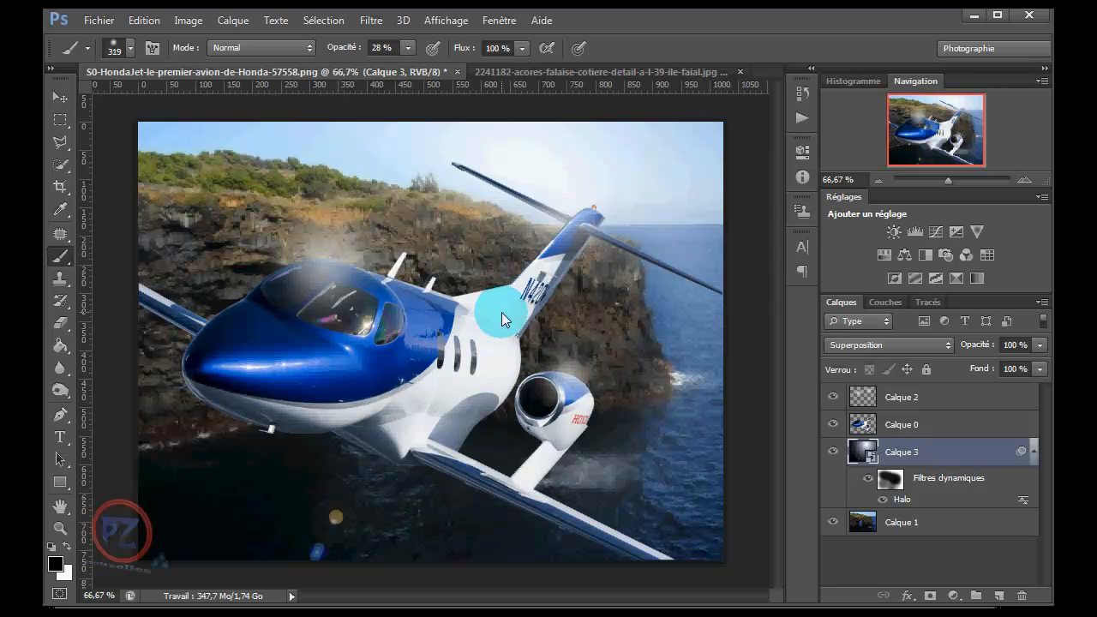
Step: Select the filter mask of Calque 3 and review the Halo smart filter's settings, closing them without changes
left_click(919, 555)
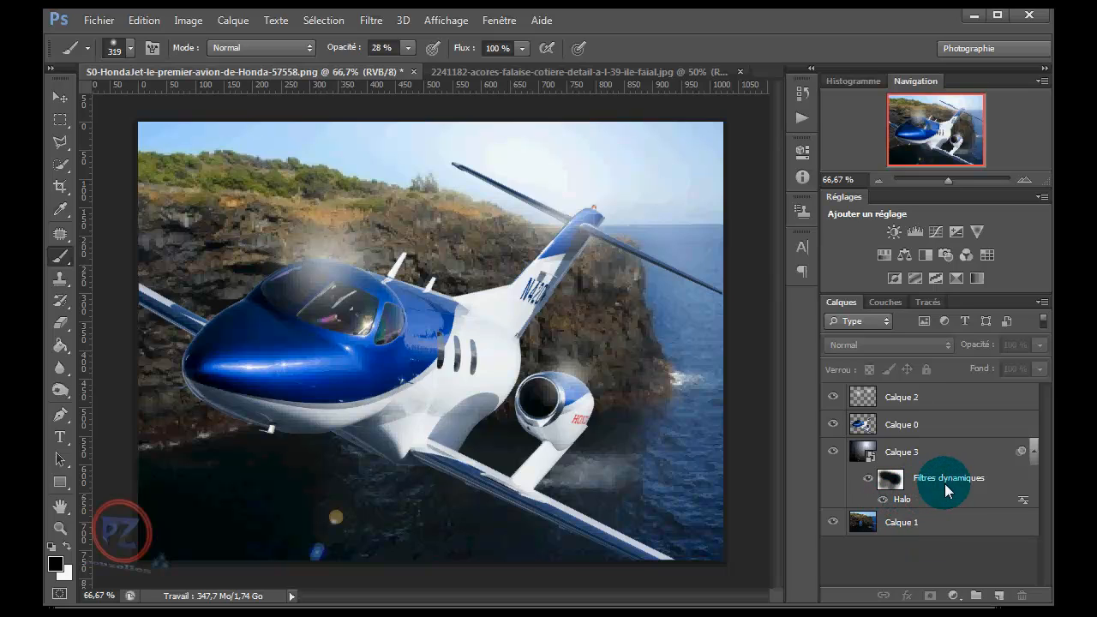
left_click(891, 482)
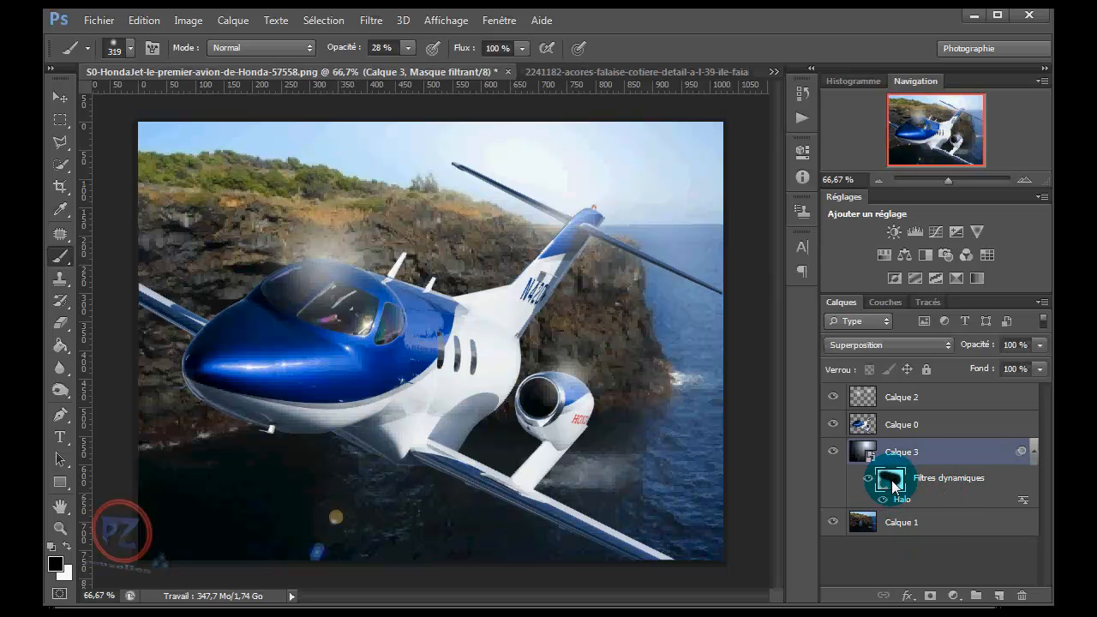
double_click(906, 501)
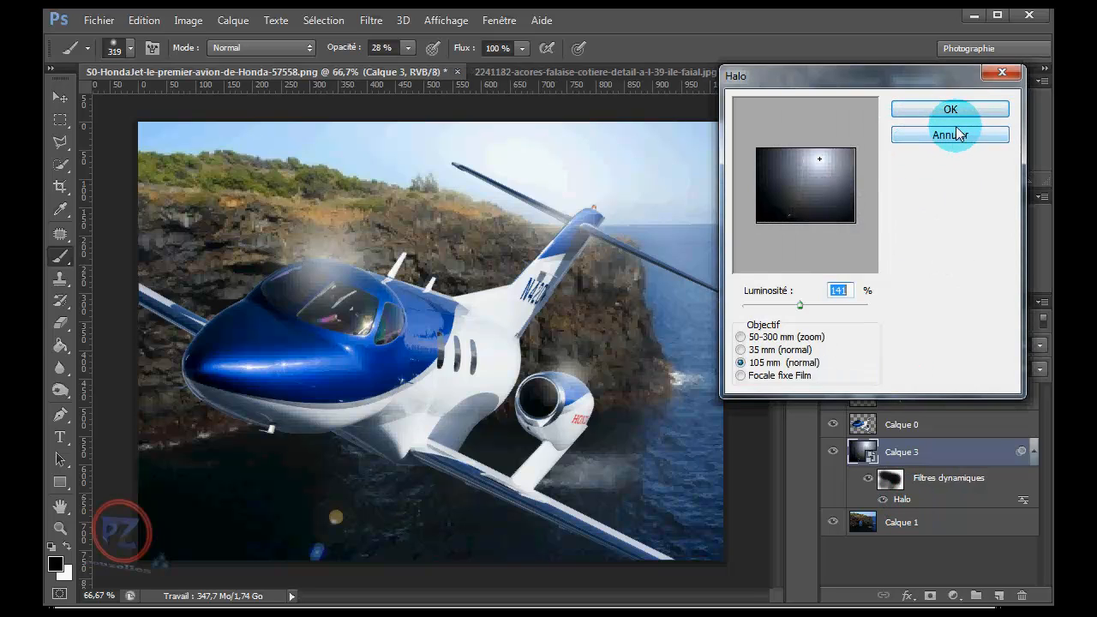
left_click(1001, 72)
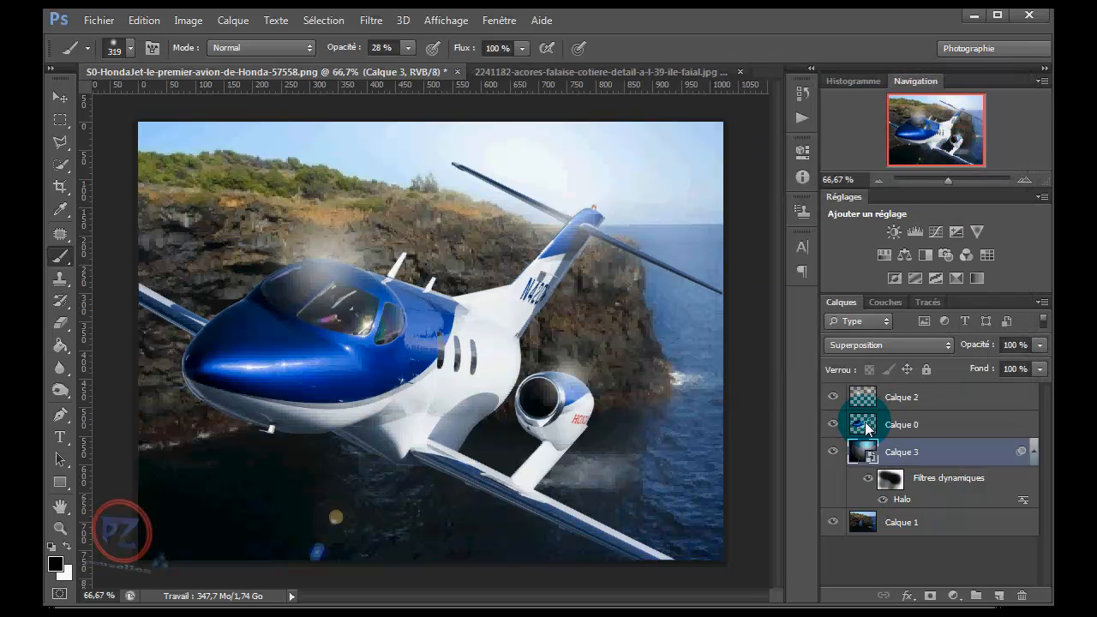